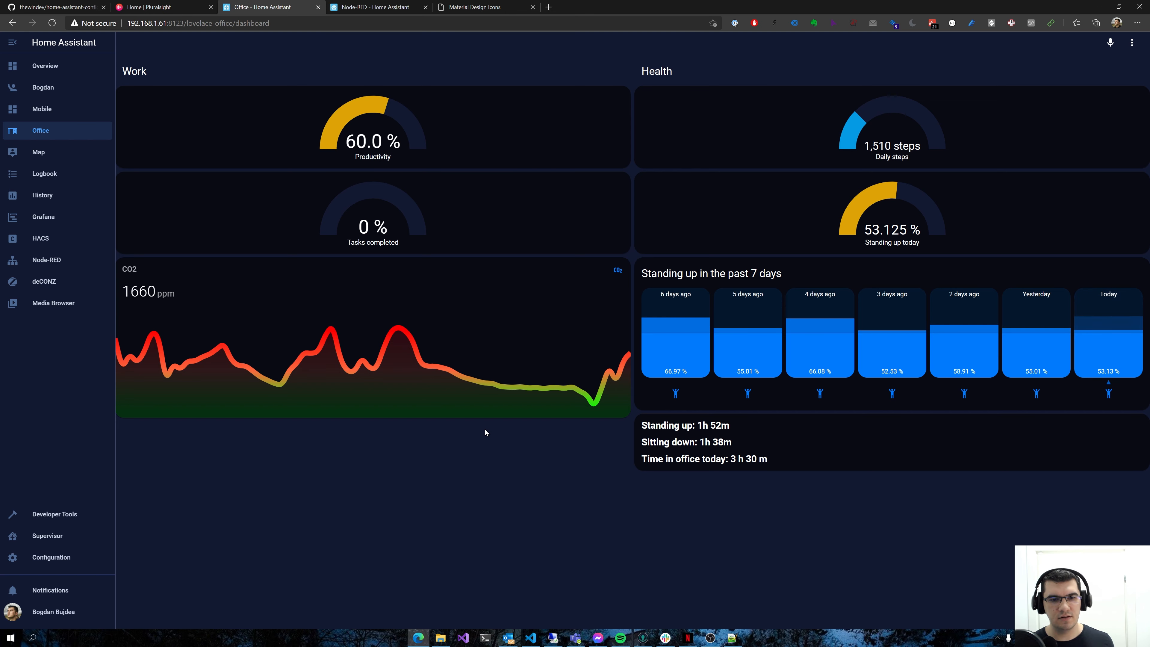
# Switch to the Pluralsight home page, record its network requests on reload, and open the goals?tzOffset=-120 request
pyautogui.click(129, 5)
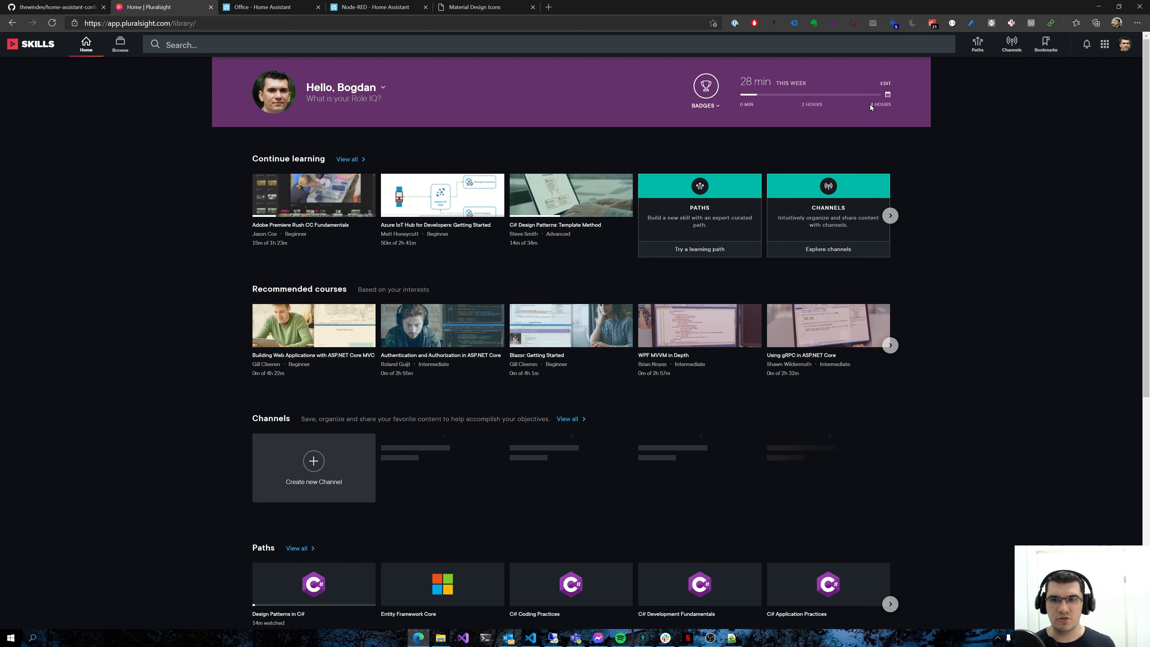
pyautogui.moveTo(869, 106); pyautogui.dragTo(892, 104)
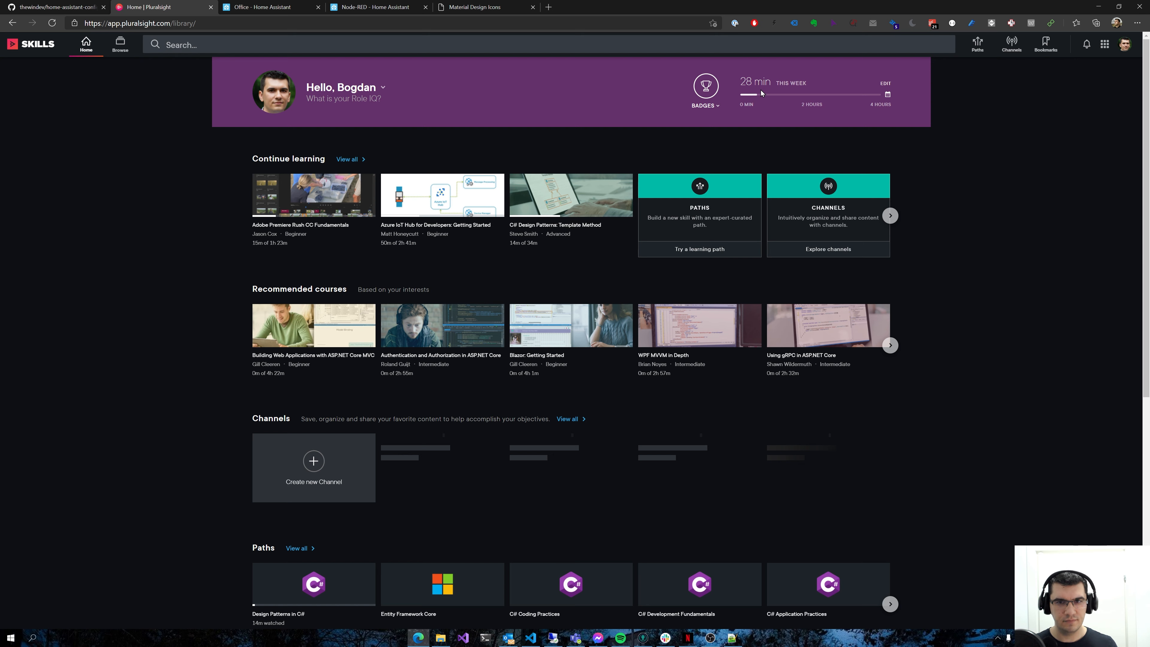
pyautogui.press('F12')
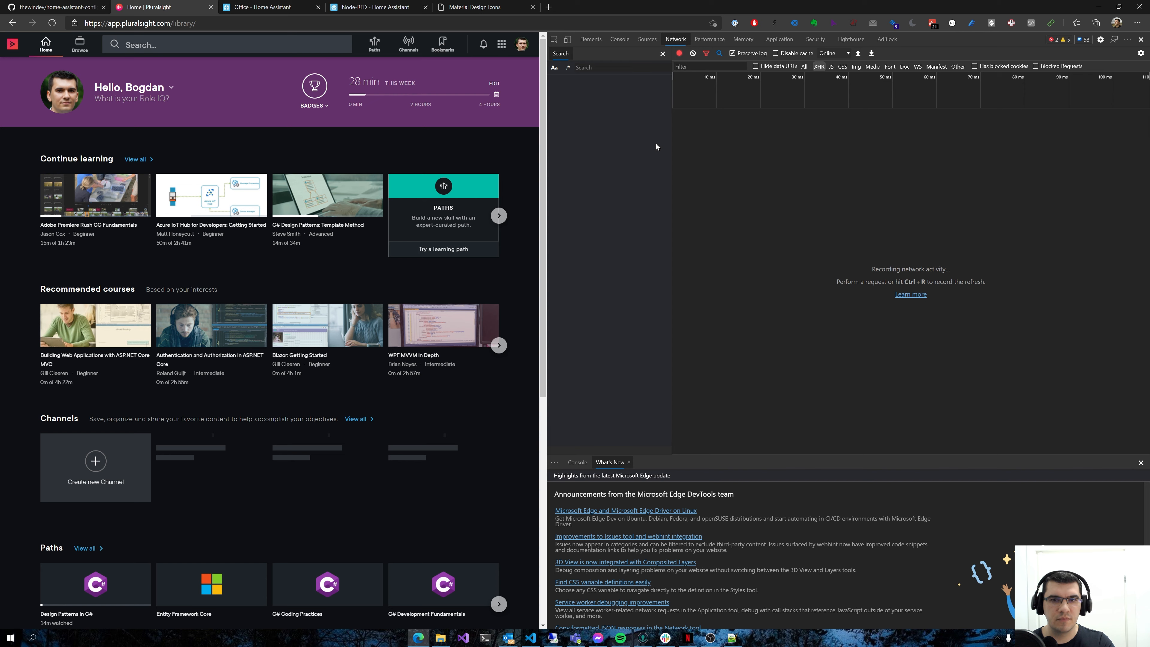
pyautogui.hotkey('ctrl', 'r')
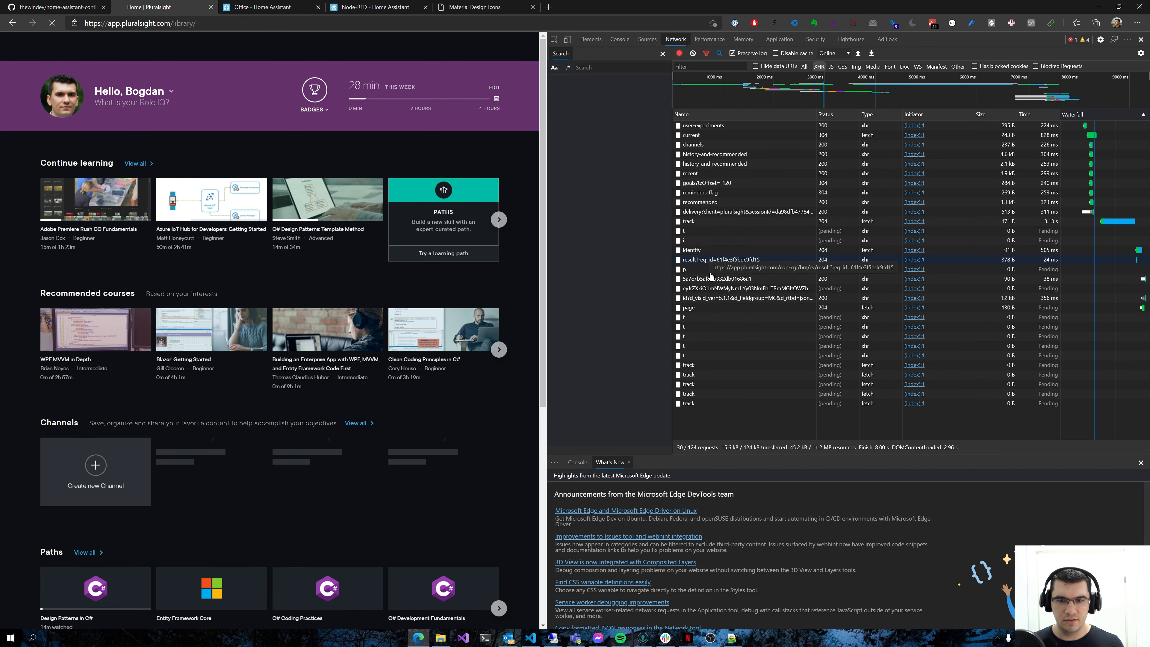
pyautogui.click(702, 184)
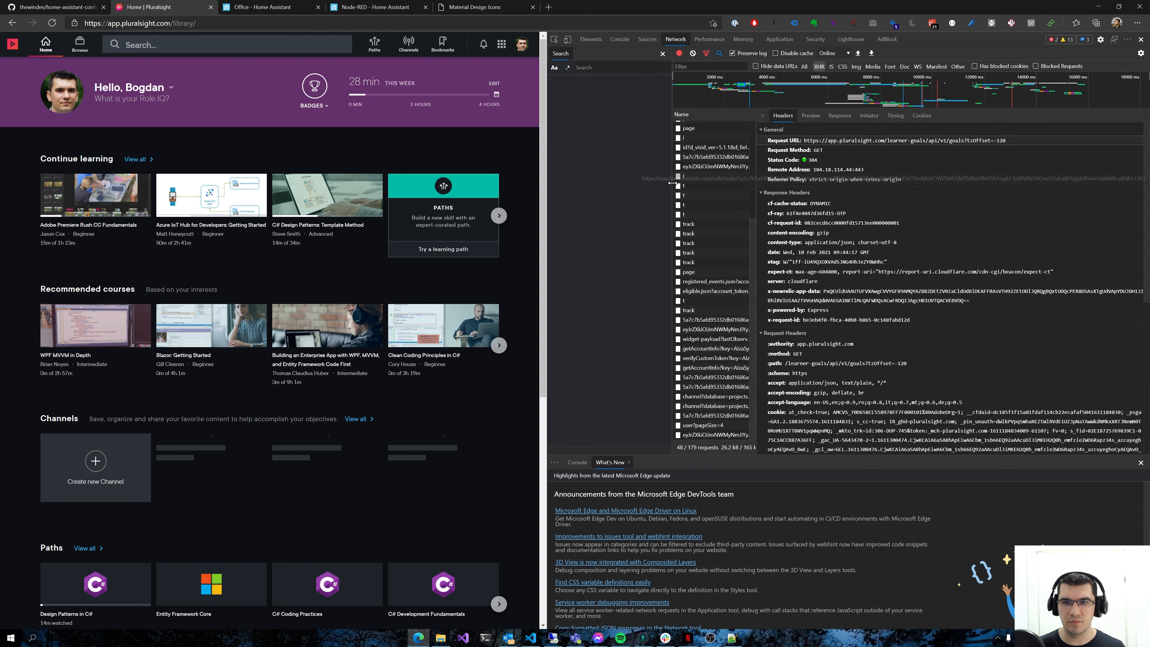
# Examine the goals response for the goalLengthInMinutes, minutesWatched and goalPercentComplete fields
pyautogui.scroll(3, 711, 226)
pyautogui.click(810, 115)
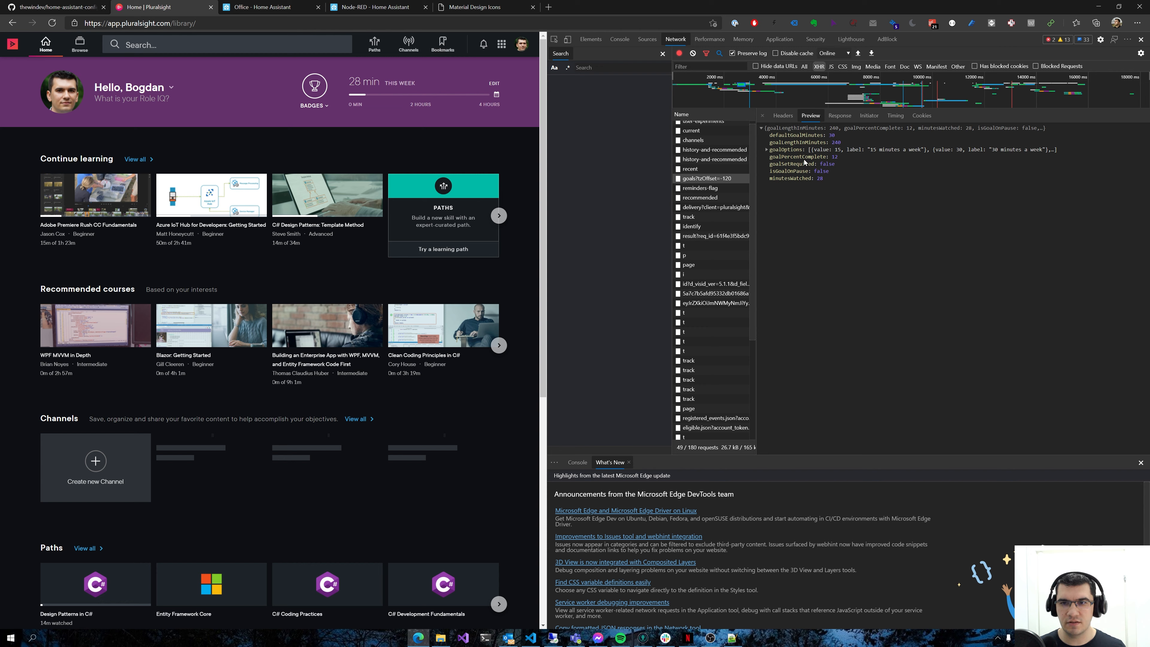
pyautogui.doubleClick(796, 143)
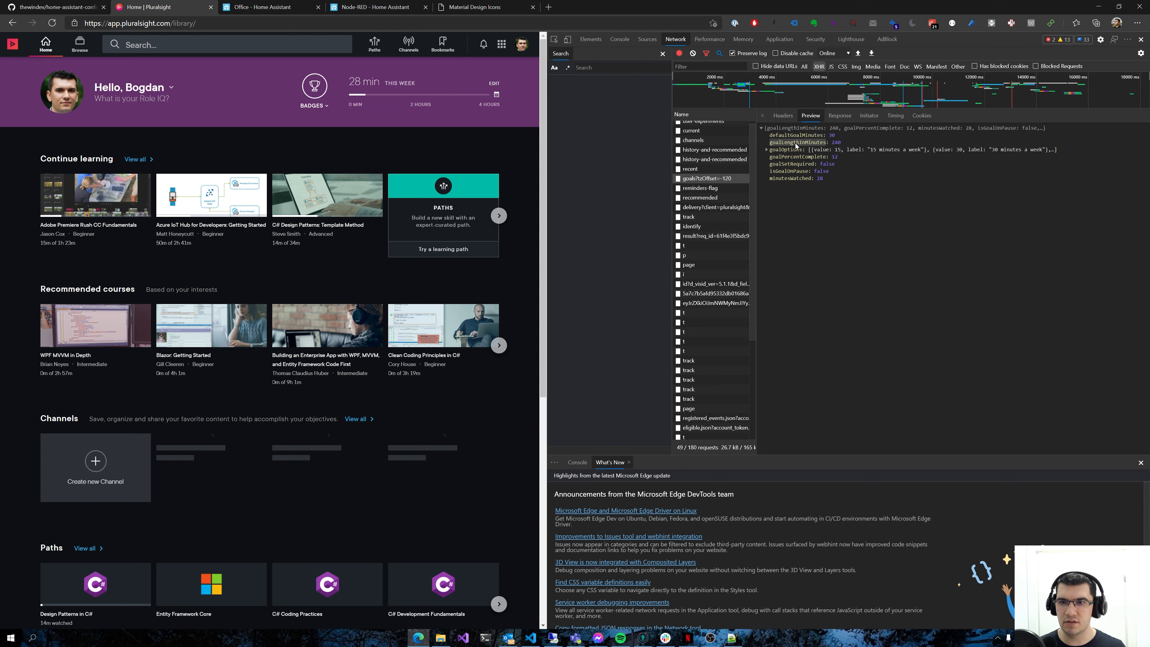
pyautogui.doubleClick(838, 143)
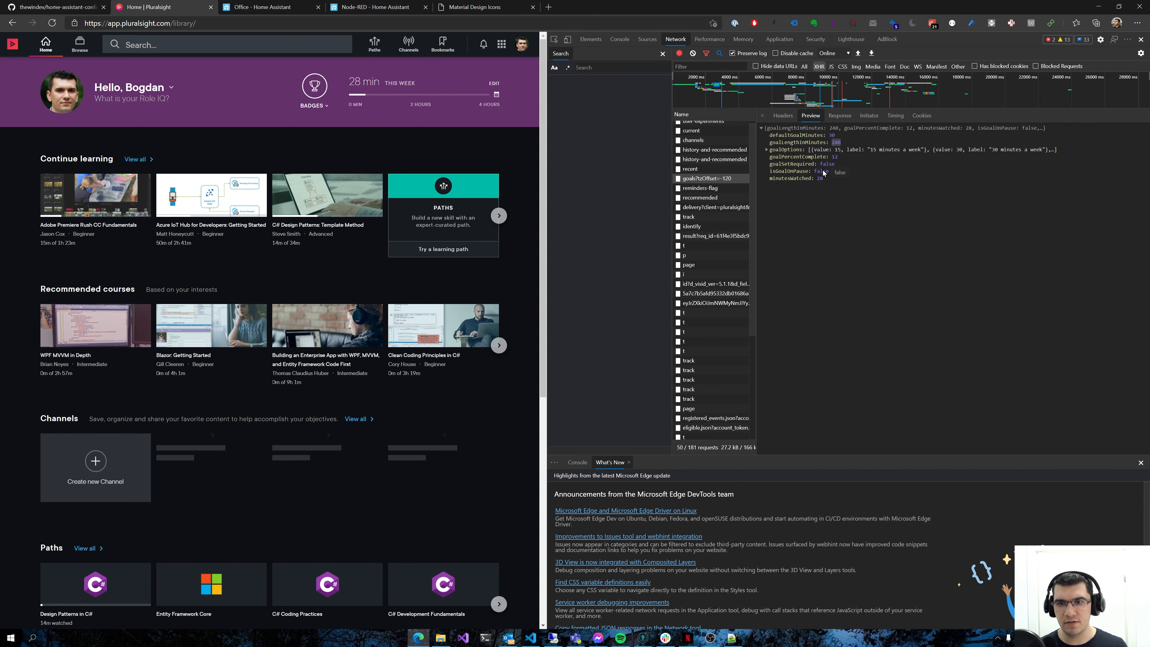
pyautogui.doubleClick(795, 180)
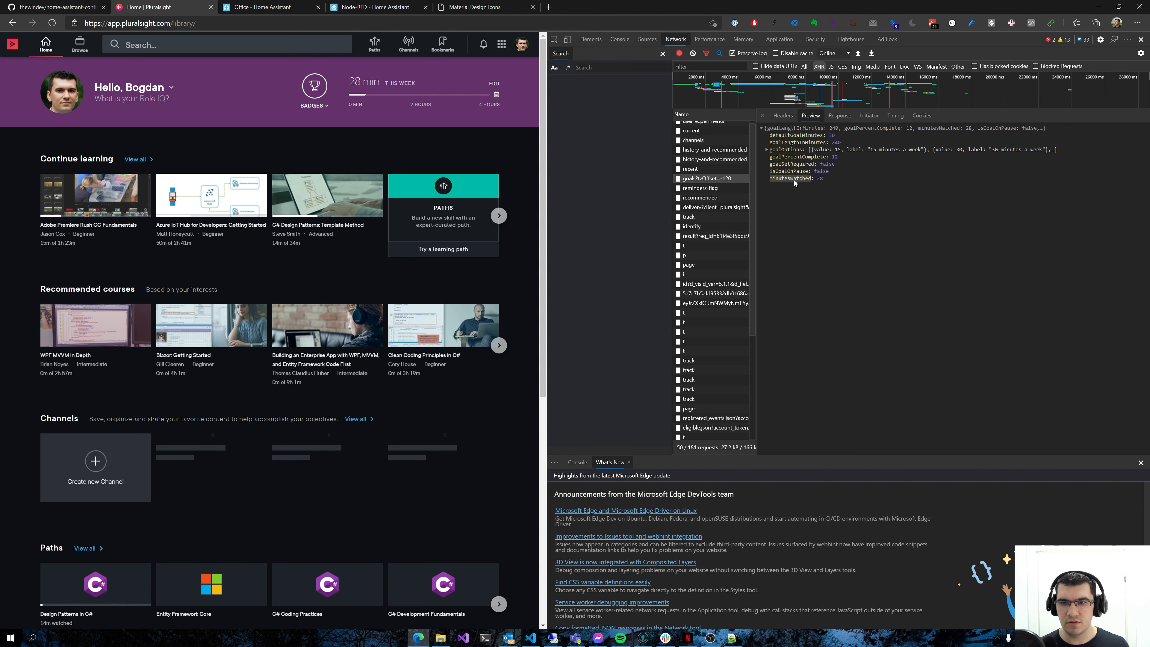
pyautogui.doubleClick(787, 159)
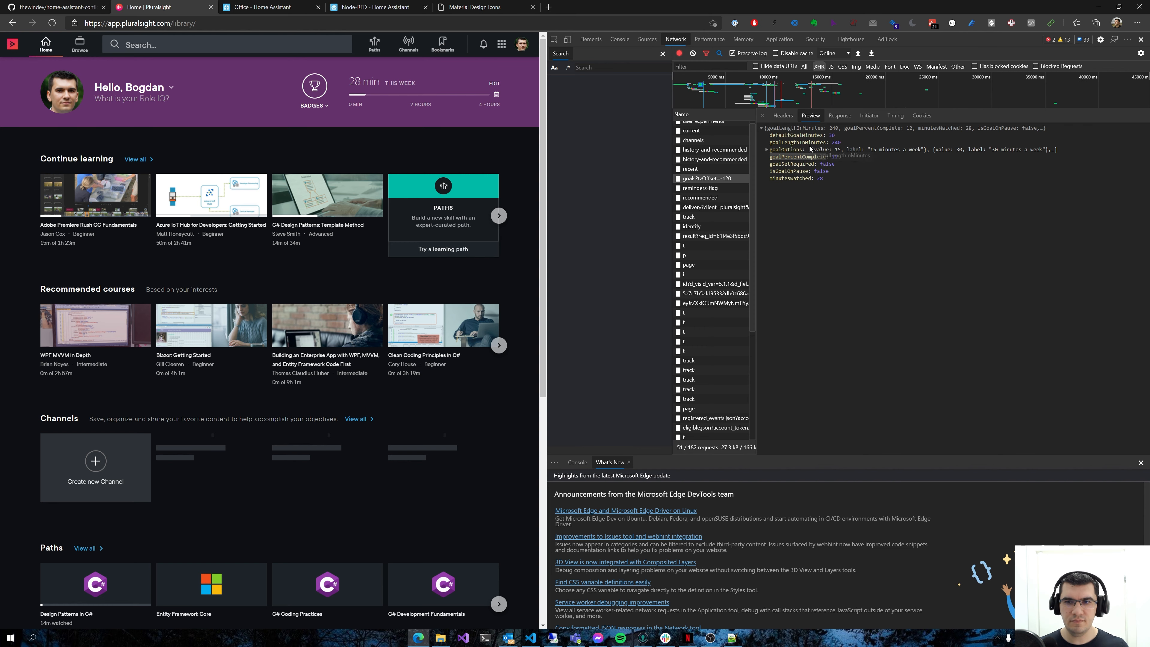
# Copy the full request URL of the goals request from its header details
pyautogui.click(784, 116)
pyautogui.moveTo(802, 140); pyautogui.dragTo(1011, 144)
pyautogui.rightClick(1003, 141)
pyautogui.click(1004, 149)
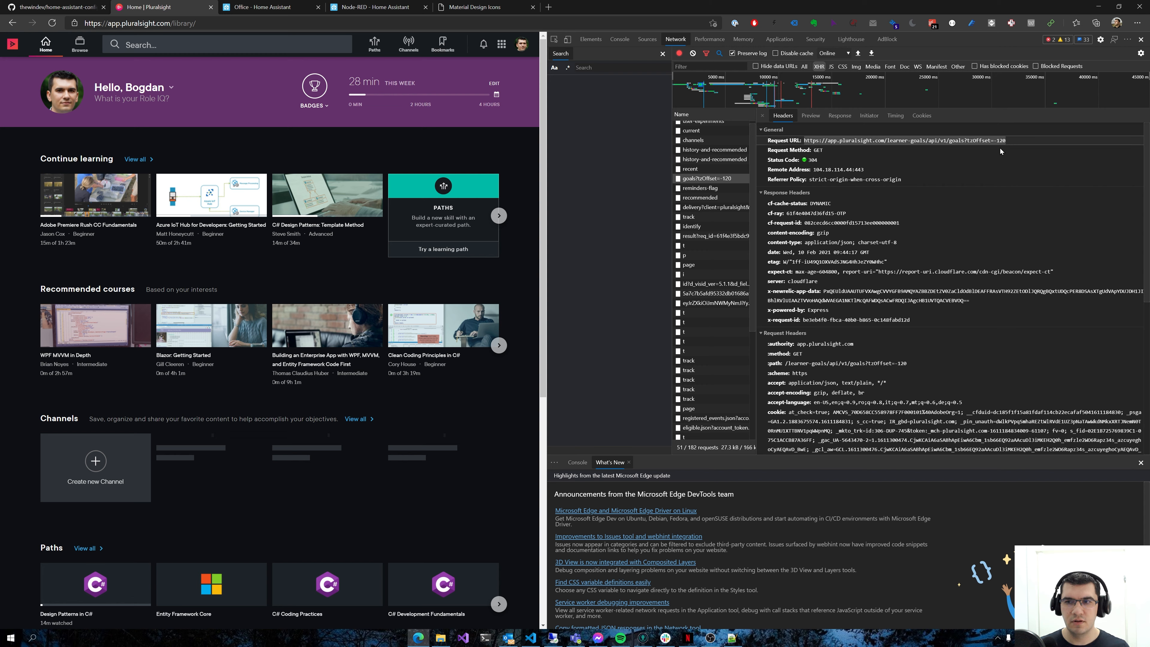
# Switch to the Node-RED APIs flow and clear all debug messages
pyautogui.click(369, 7)
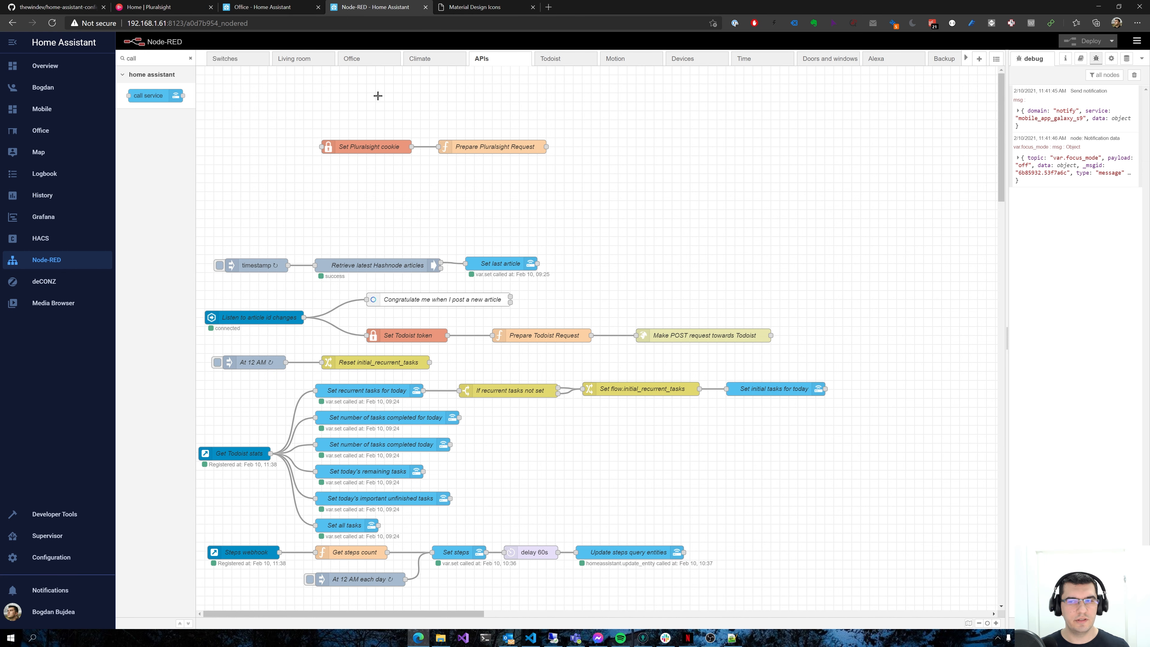
pyautogui.click(1134, 75)
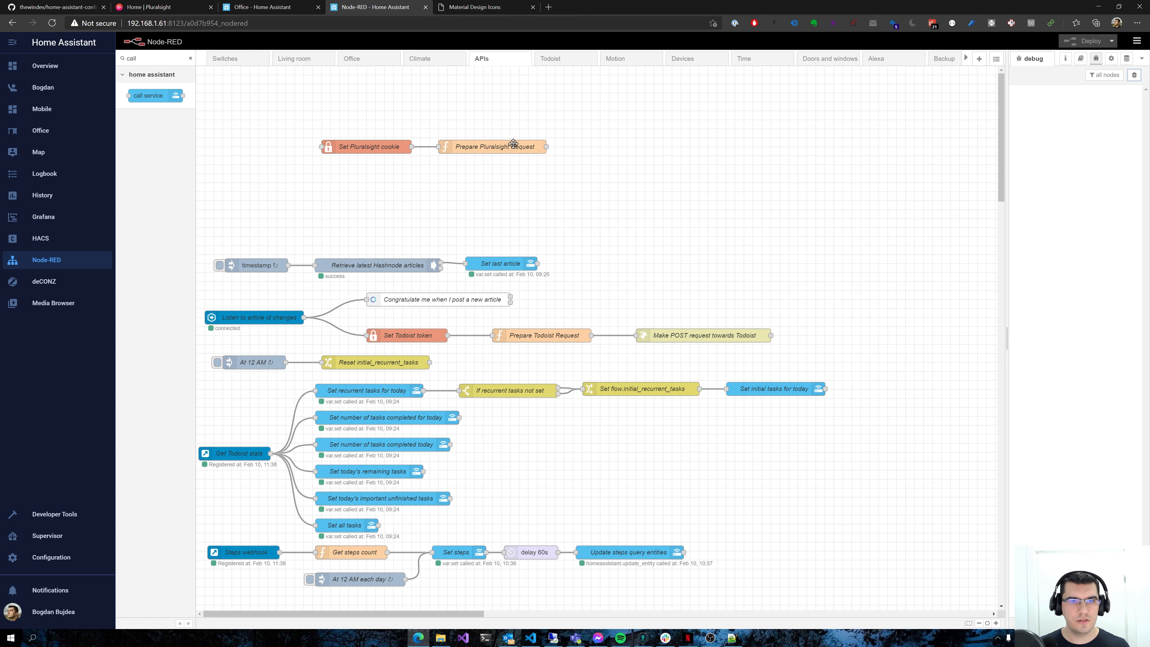
pyautogui.click(398, 146)
pyautogui.click(456, 146)
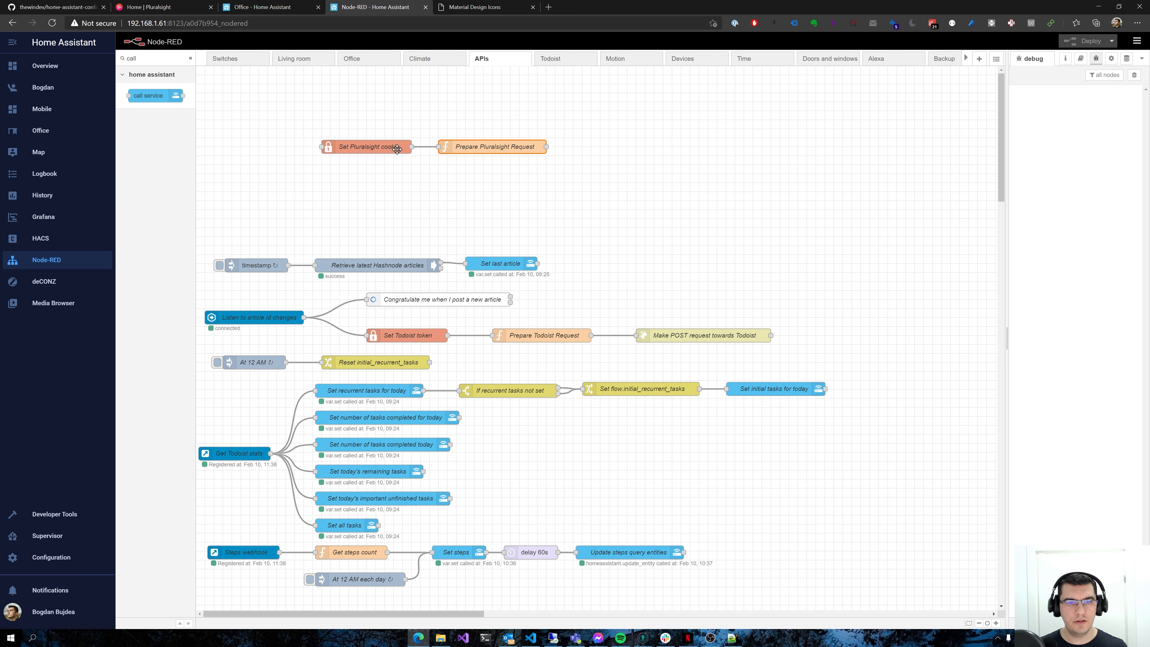
pyautogui.click(437, 159)
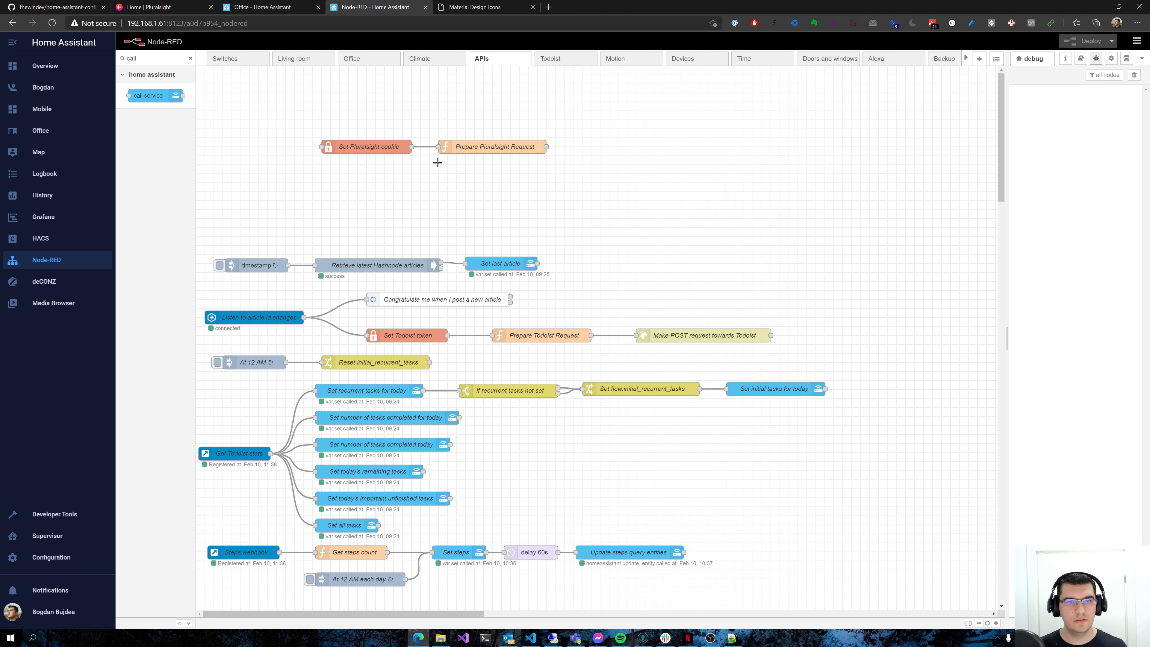
pyautogui.doubleClick(478, 147)
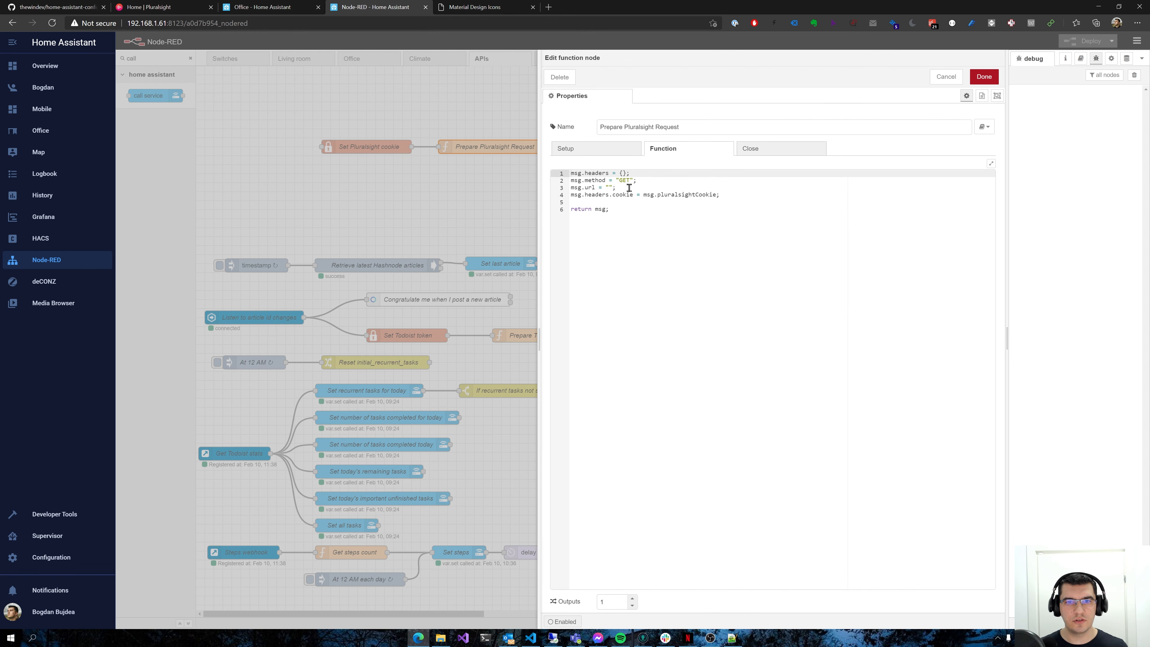
pyautogui.click(631, 185)
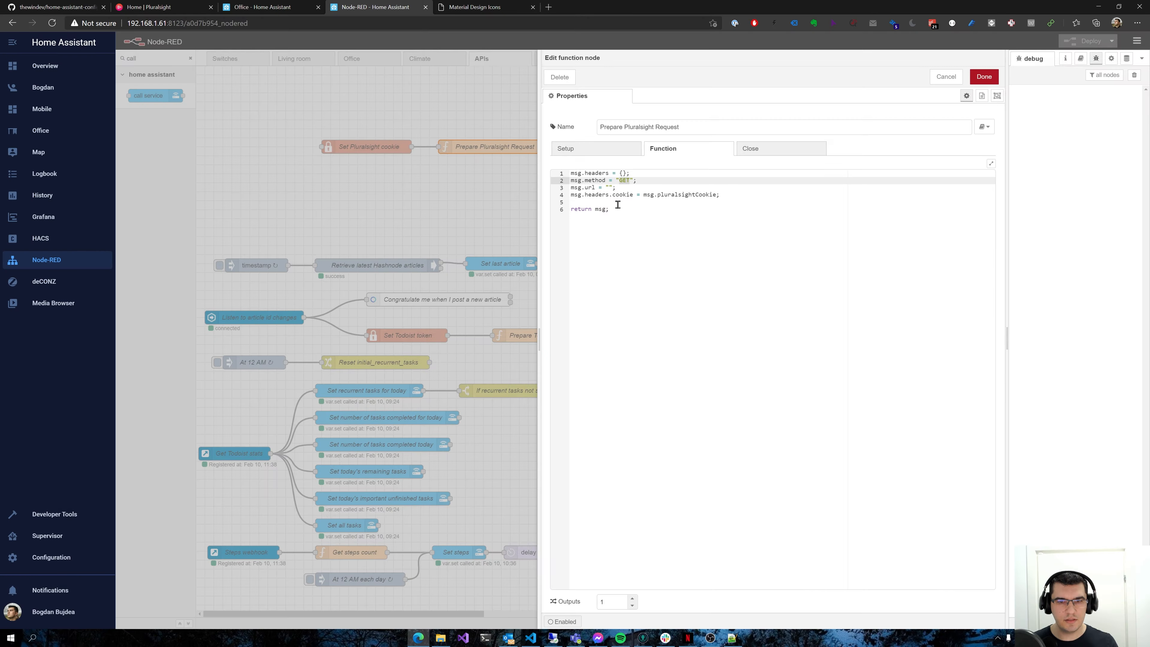
pyautogui.click(610, 187)
pyautogui.hotkey('ctrl', 'v')
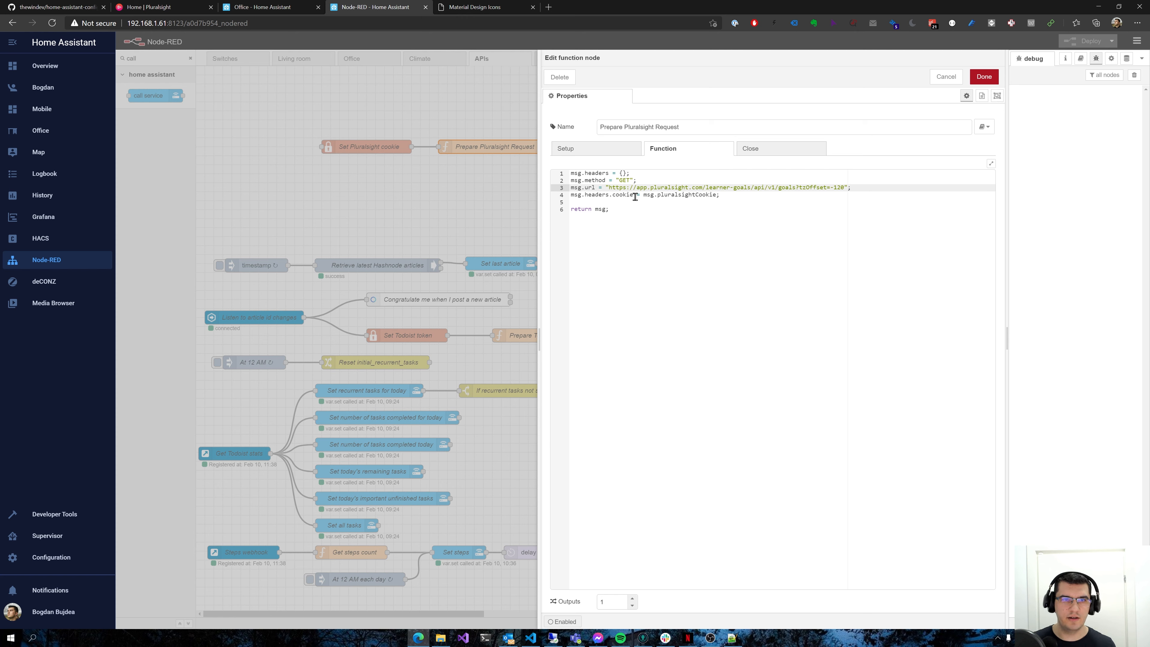
pyautogui.click(634, 194)
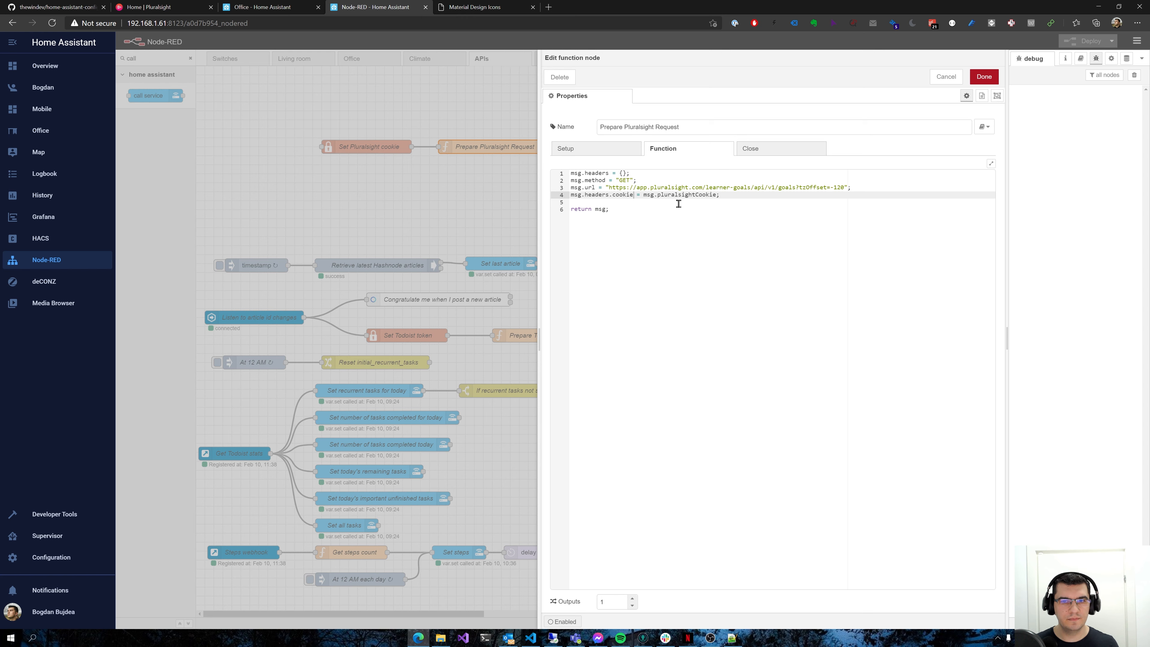
pyautogui.doubleClick(714, 195)
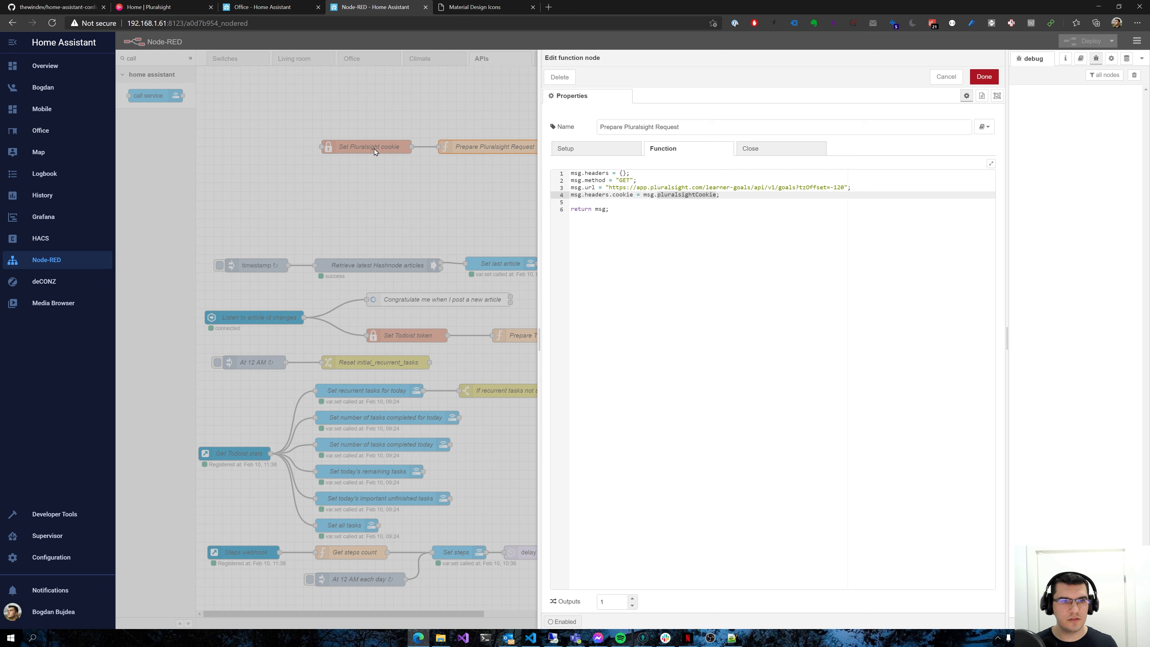
pyautogui.click(985, 77)
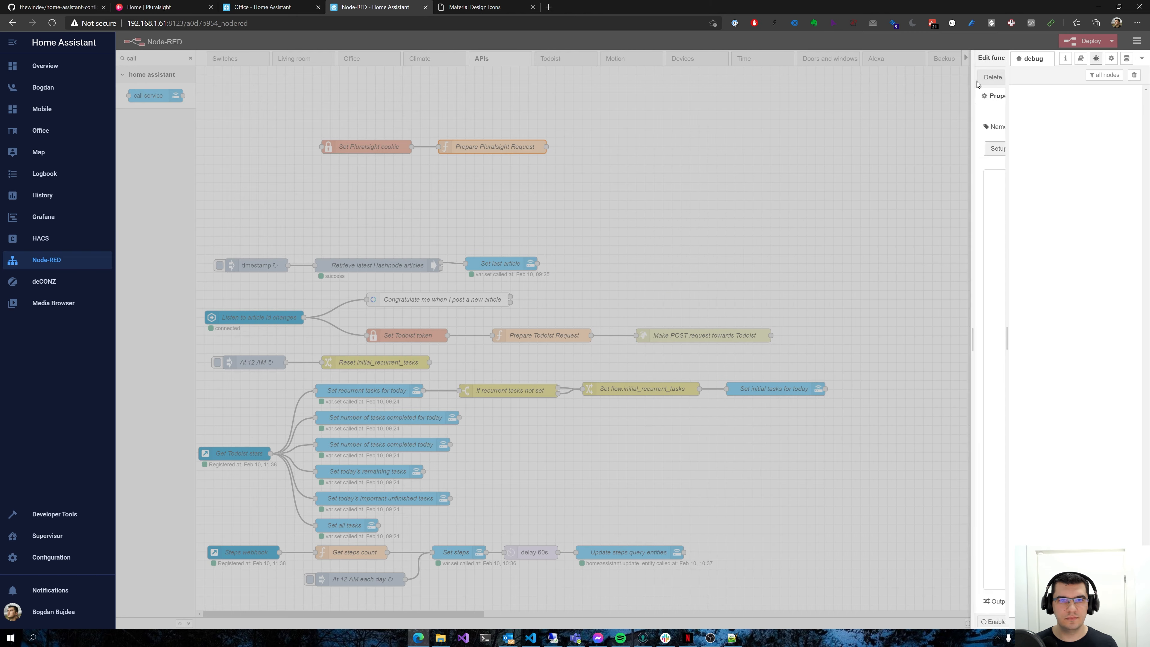
# Inspect the values of the Set Pluralsight cookie node and the cookie header of the Pluralsight goals request
pyautogui.doubleClick(378, 147)
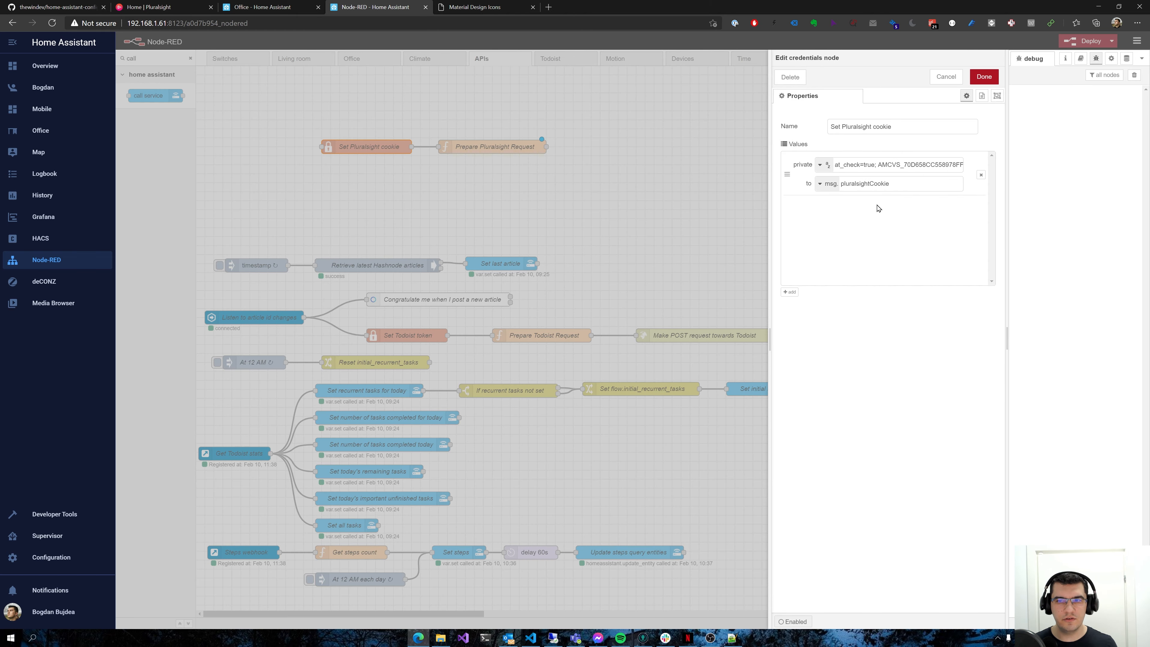
pyautogui.click(200, 4)
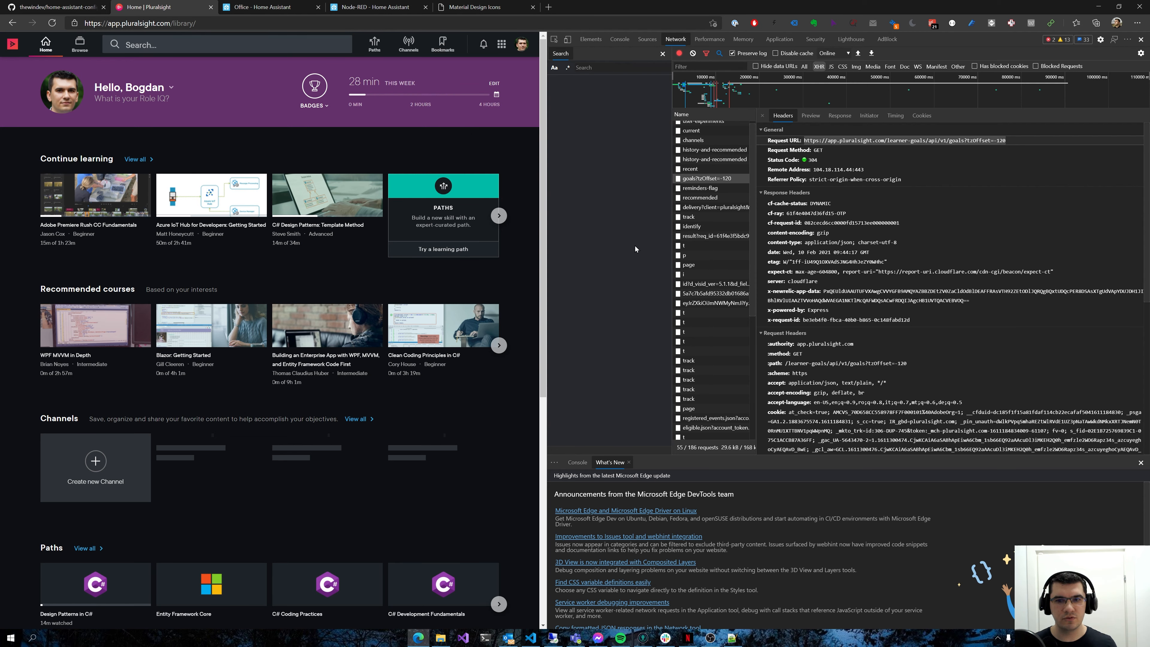
pyautogui.tripleClick(811, 403)
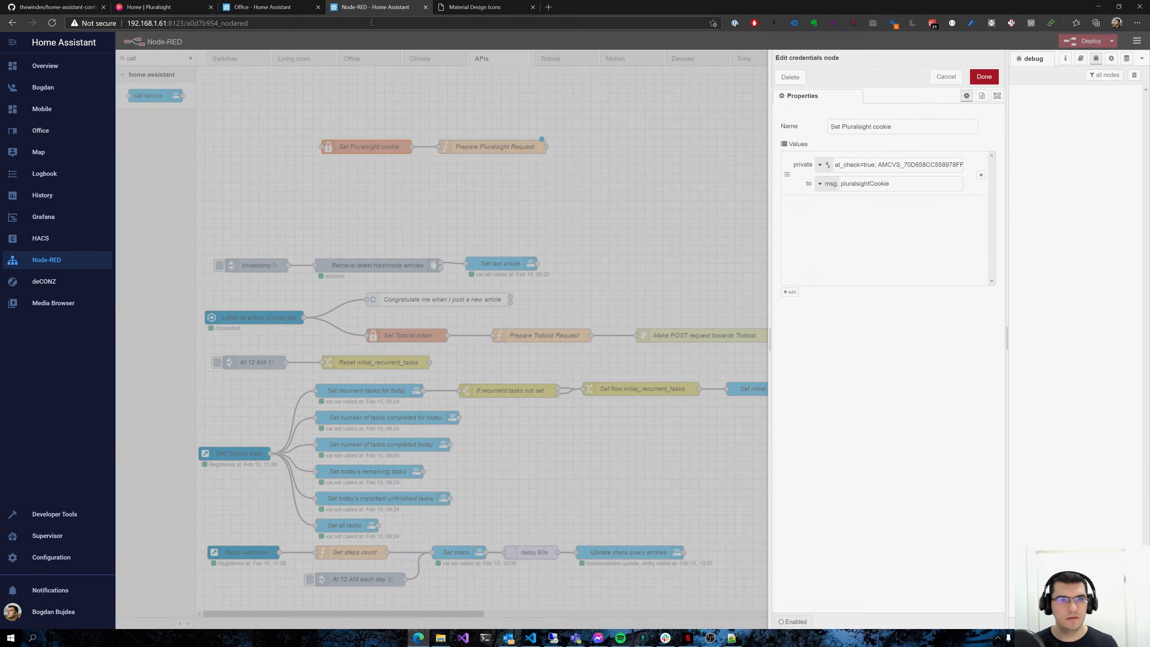
# Add an inject node wired into Set Pluralsight cookie and an http request node wired after Prepare Pluralsight Request
pyautogui.write('inje')
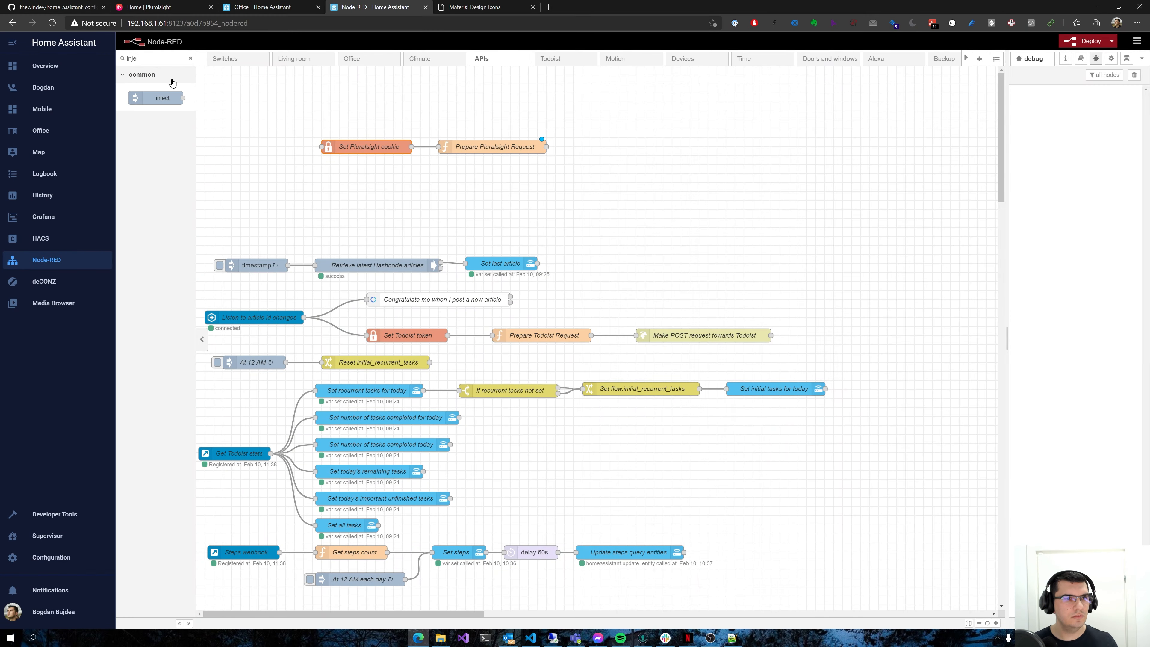
pyautogui.moveTo(179, 97); pyautogui.dragTo(322, 146)
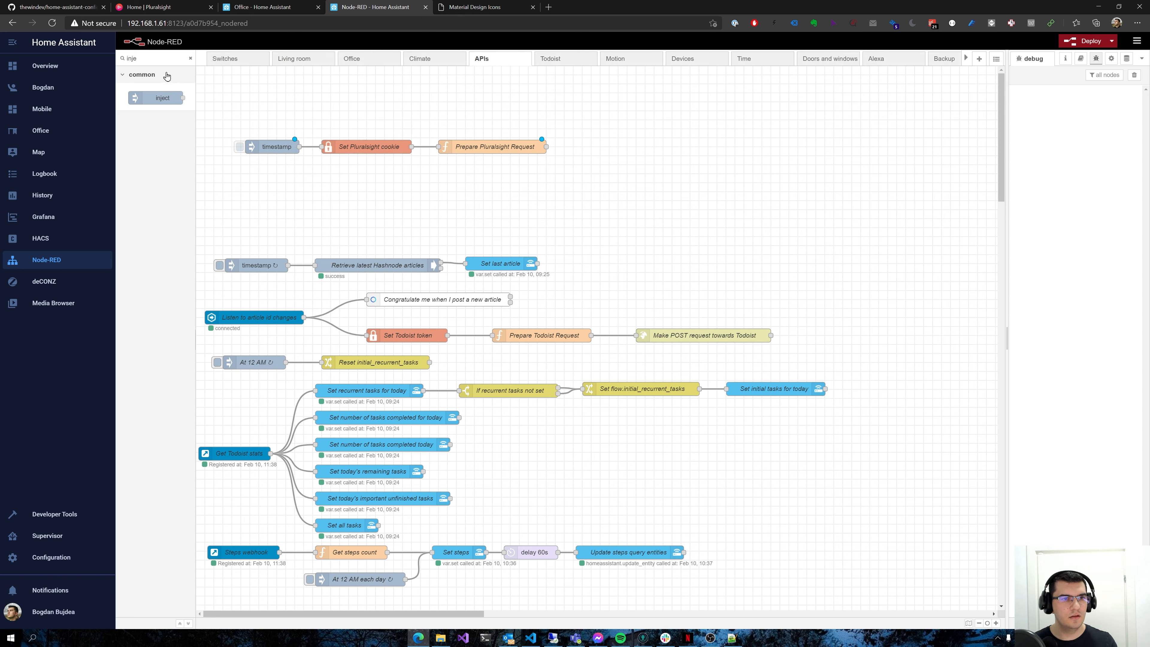
pyautogui.doubleClick(164, 59)
pyautogui.write('req')
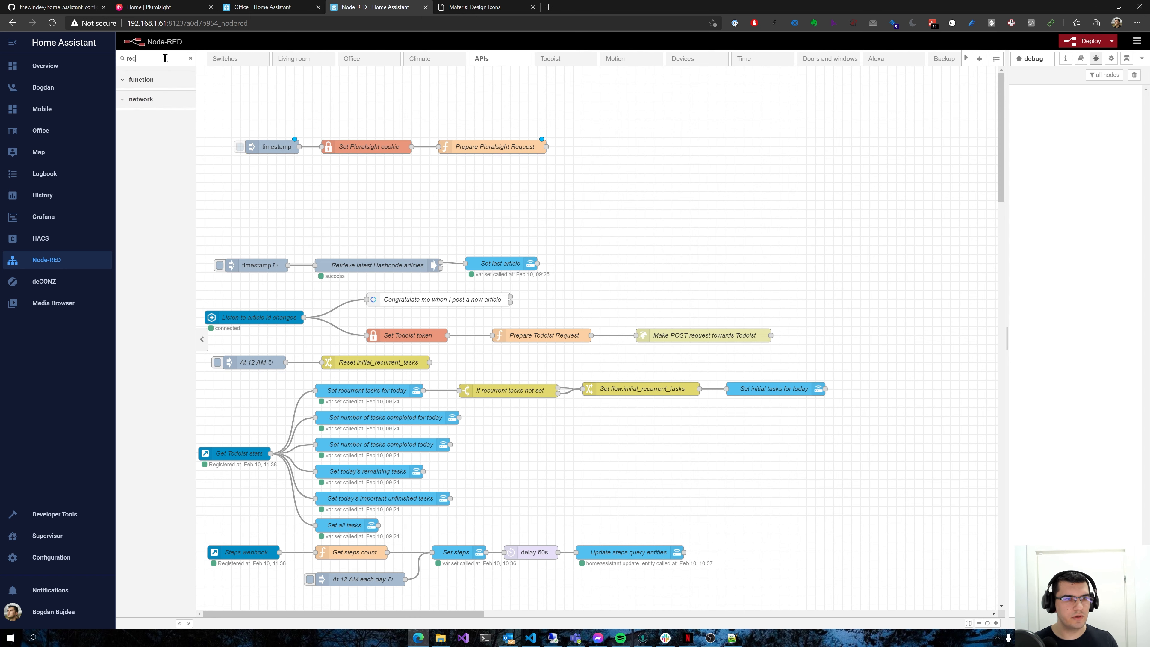
pyautogui.moveTo(174, 138); pyautogui.dragTo(571, 147)
# Configure the http request node with its method set by msg.method and its return as a parsed JSON object
pyautogui.doubleClick(579, 147)
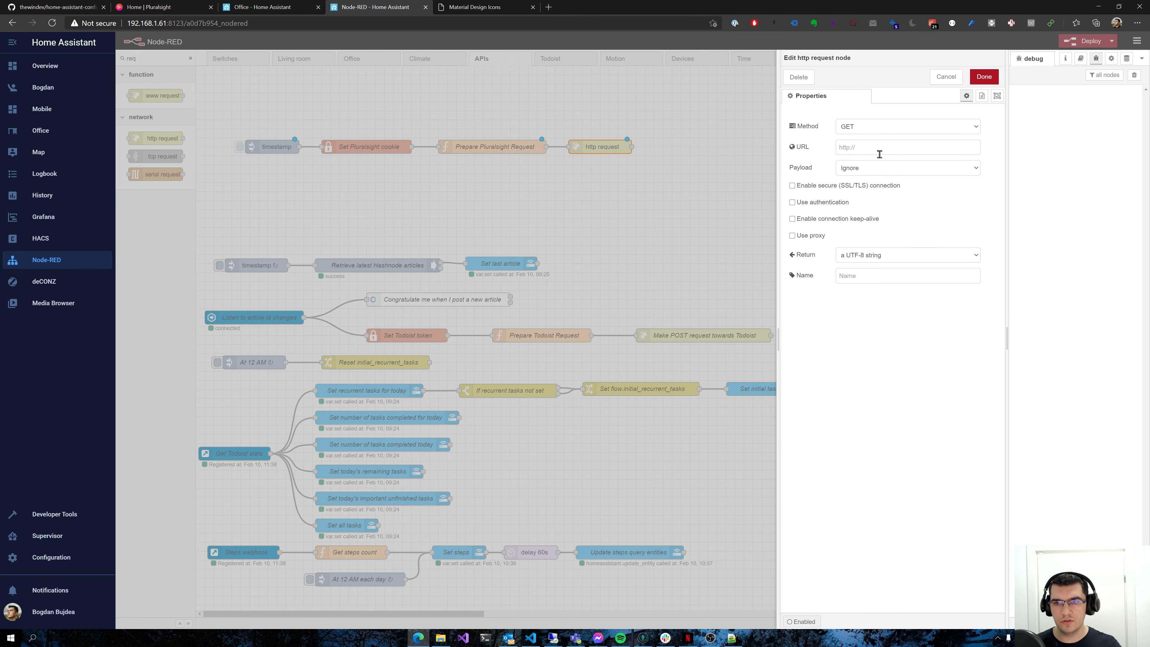
pyautogui.click(877, 133)
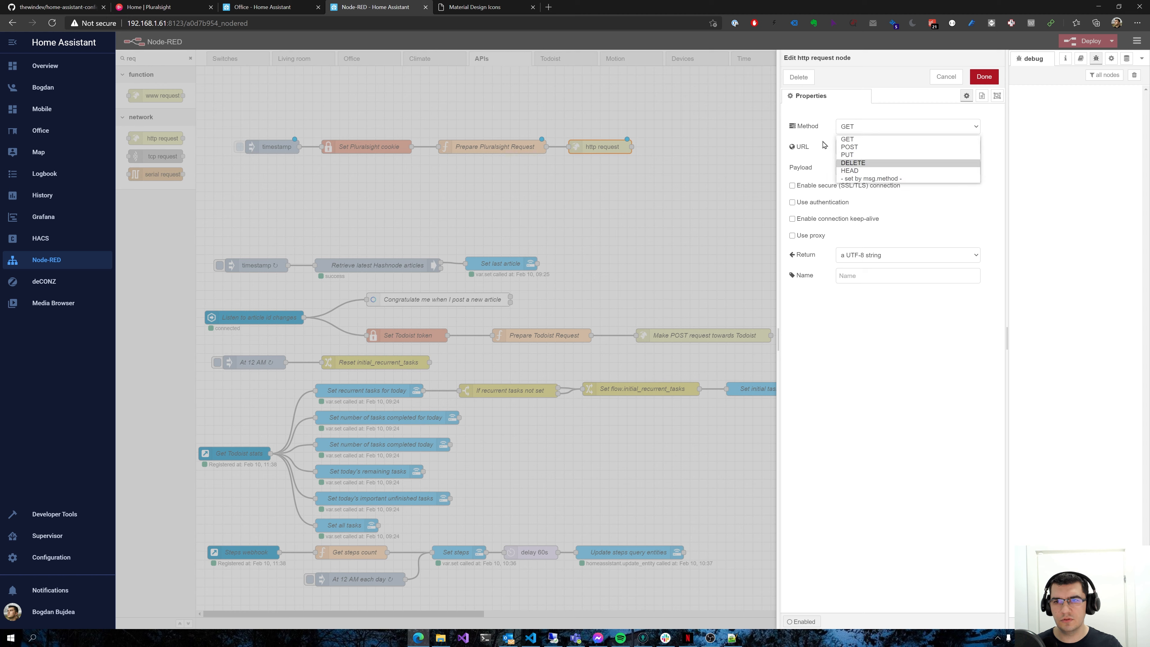
pyautogui.click(865, 180)
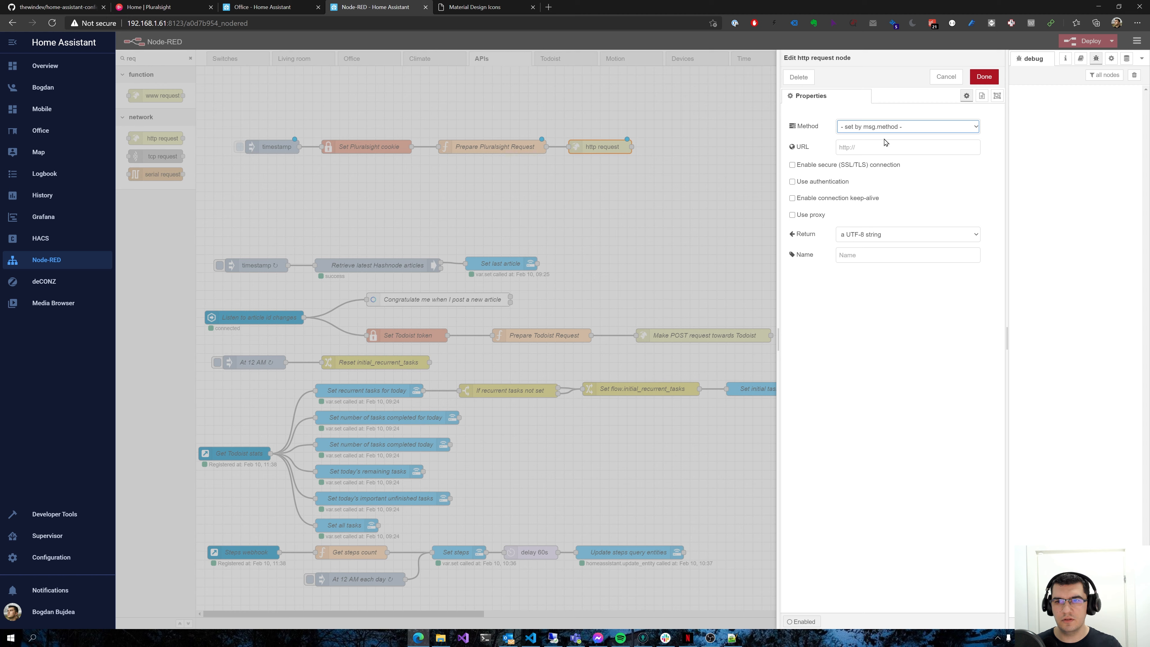
pyautogui.click(857, 150)
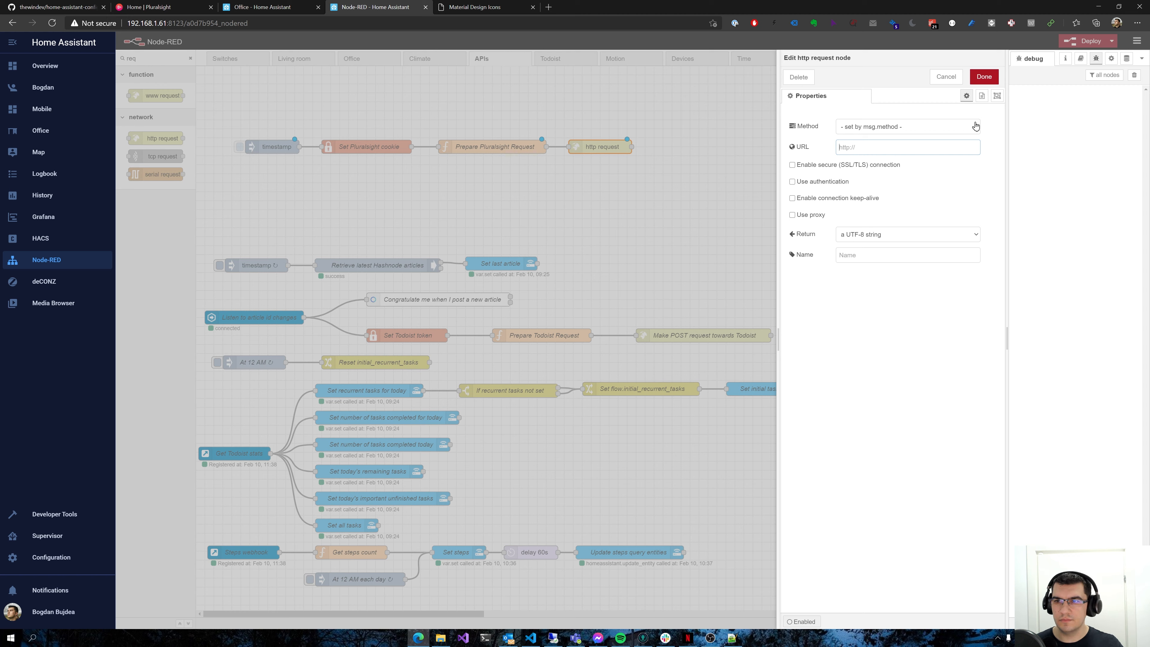
pyautogui.click(948, 236)
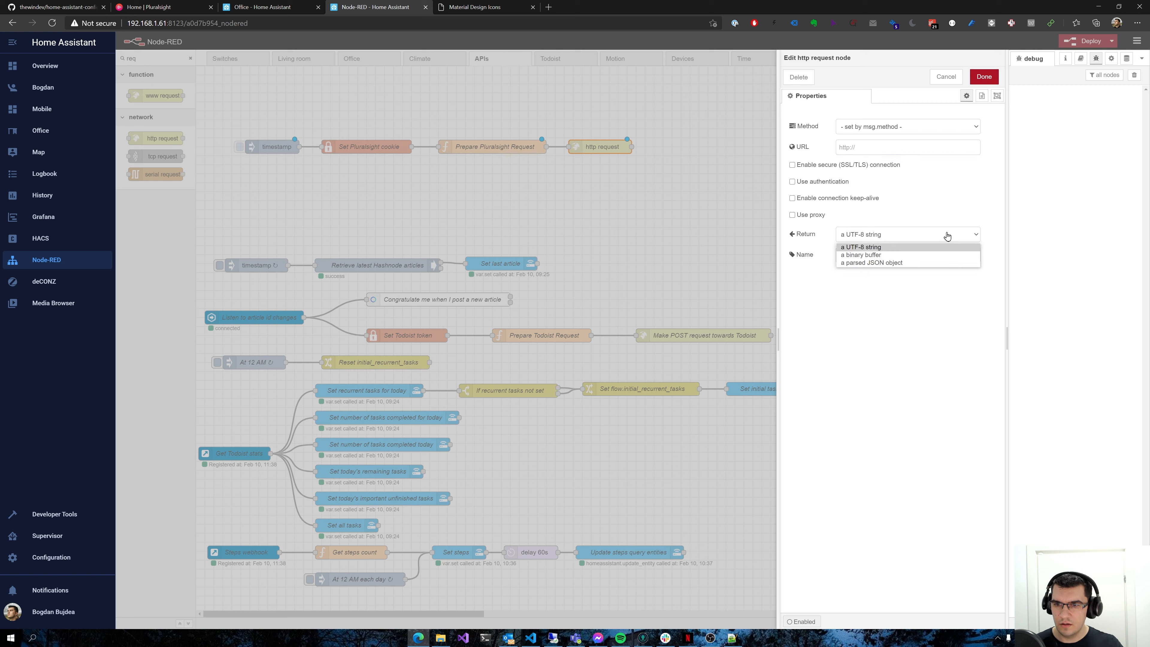
pyautogui.click(872, 262)
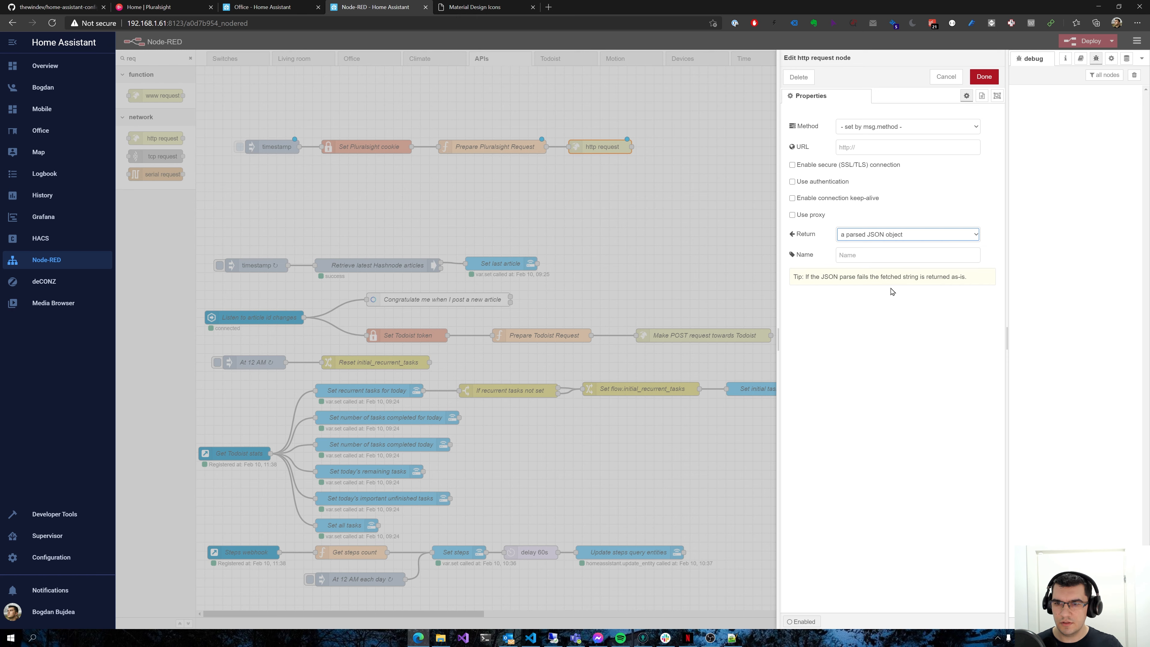
pyautogui.click(981, 79)
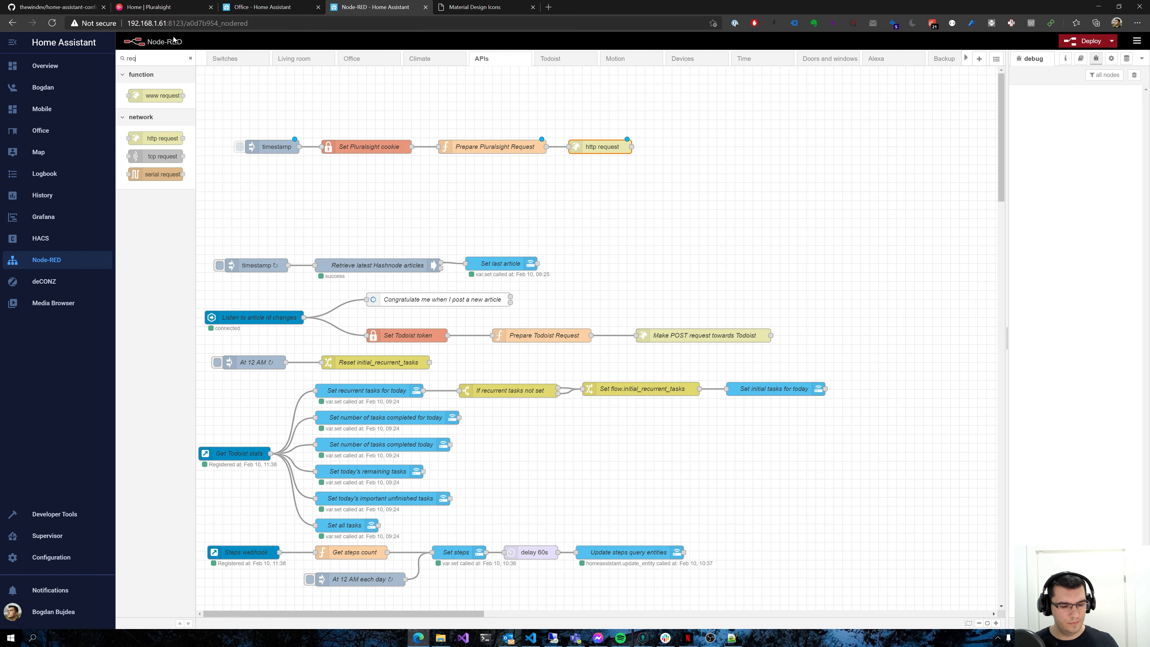
# Add a debug node wired after the http request node and deploy the flow
pyautogui.hotkey('ctrl', 'a')
pyautogui.write('debug')
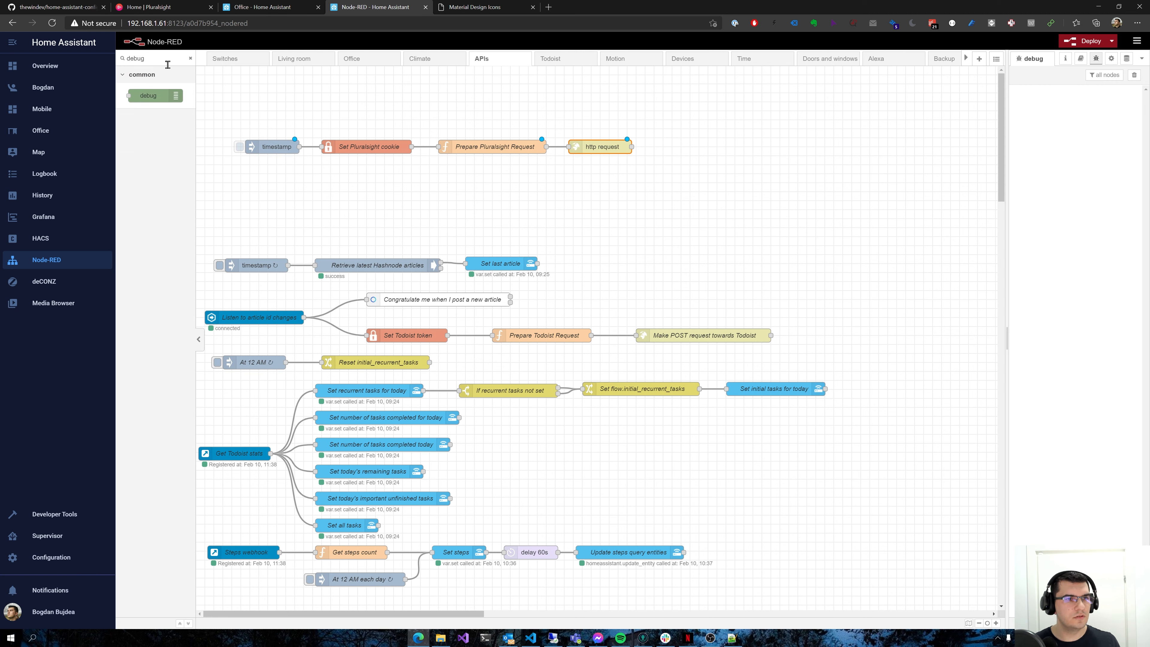
pyautogui.moveTo(149, 96); pyautogui.dragTo(687, 149)
pyautogui.click(1087, 46)
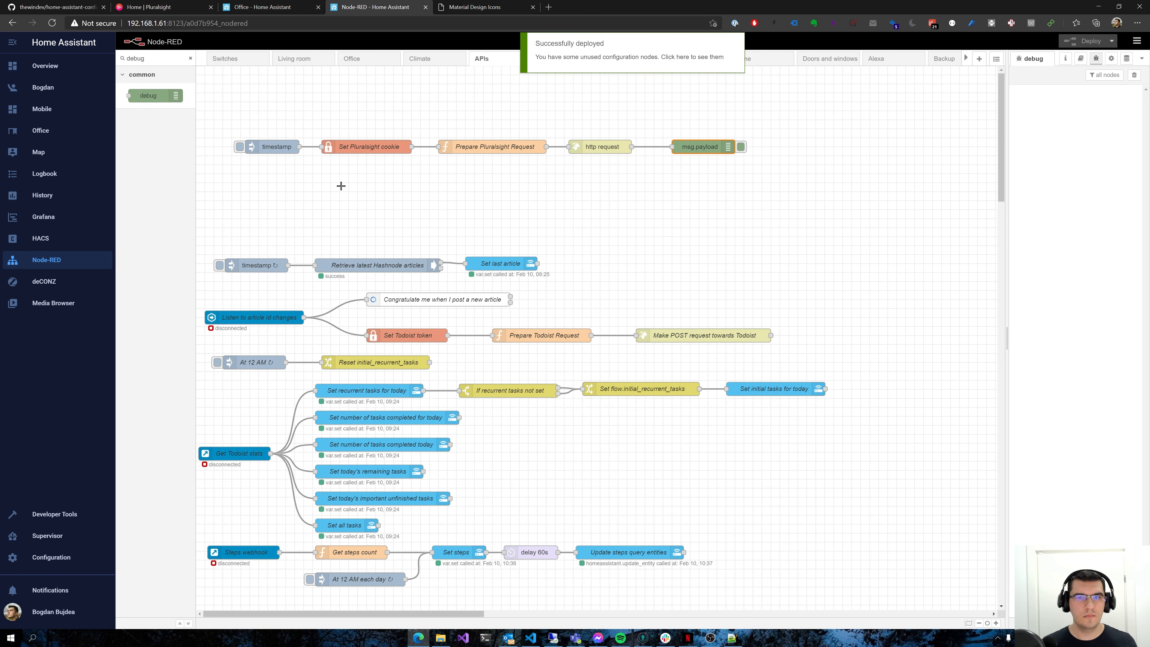
# Trigger the Pluralsight flow and examine minutesWatched, goalLengthInMinutes and goalPercentComplete in the returned payload object
pyautogui.click(239, 147)
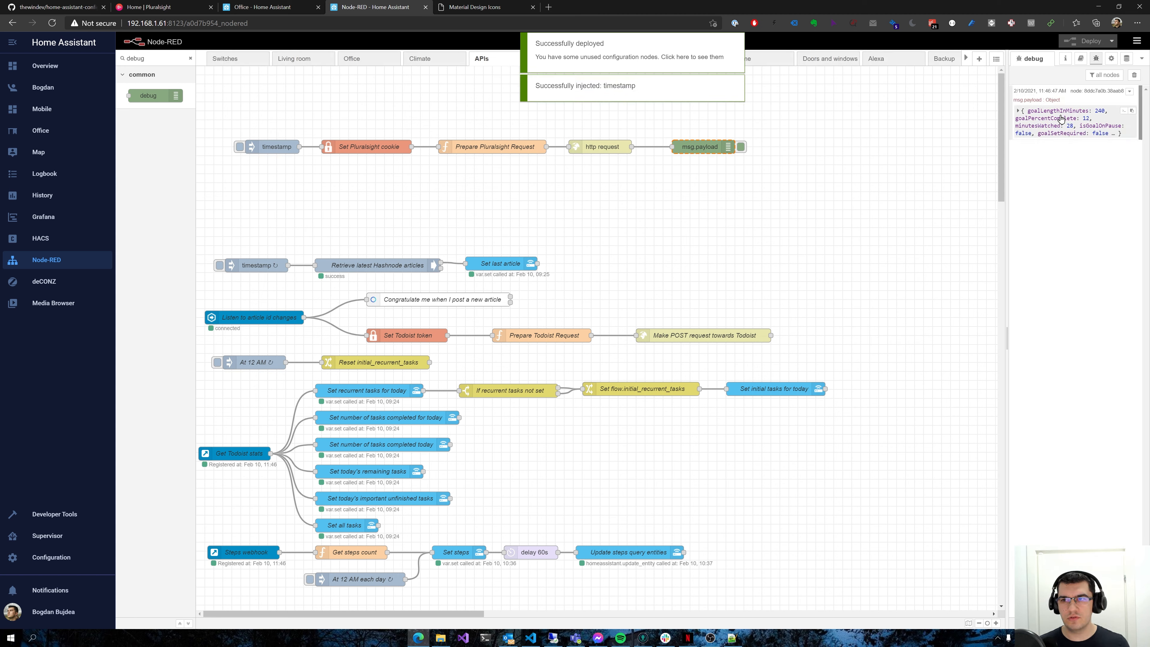
pyautogui.click(1022, 113)
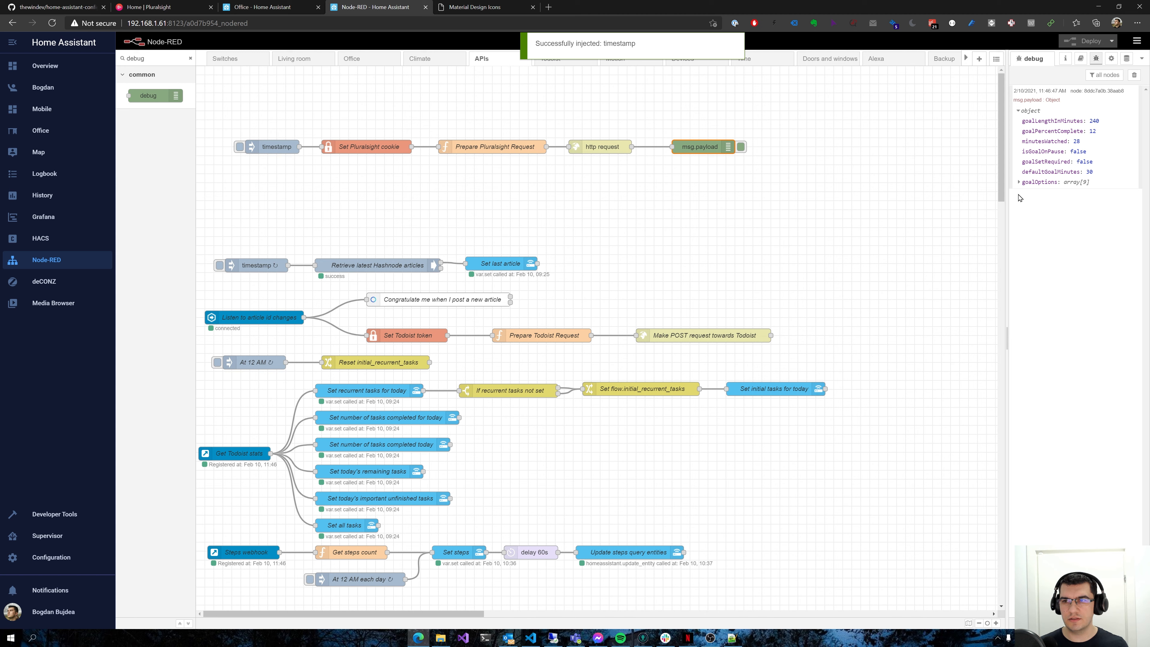
pyautogui.doubleClick(1043, 142)
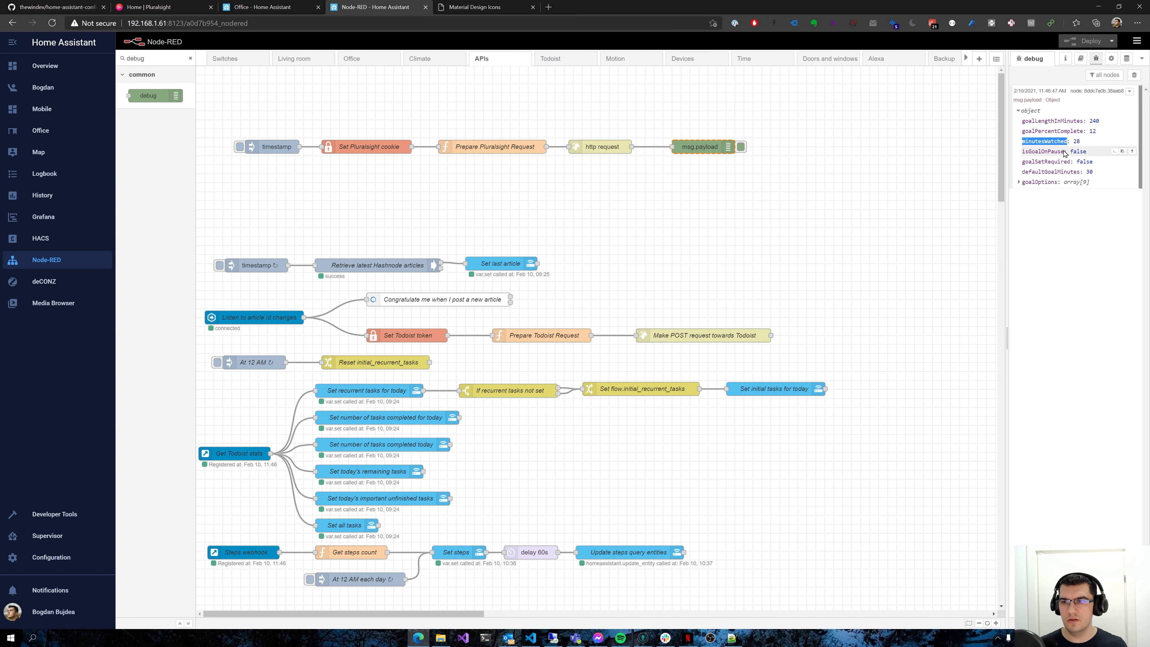
pyautogui.doubleClick(1055, 121)
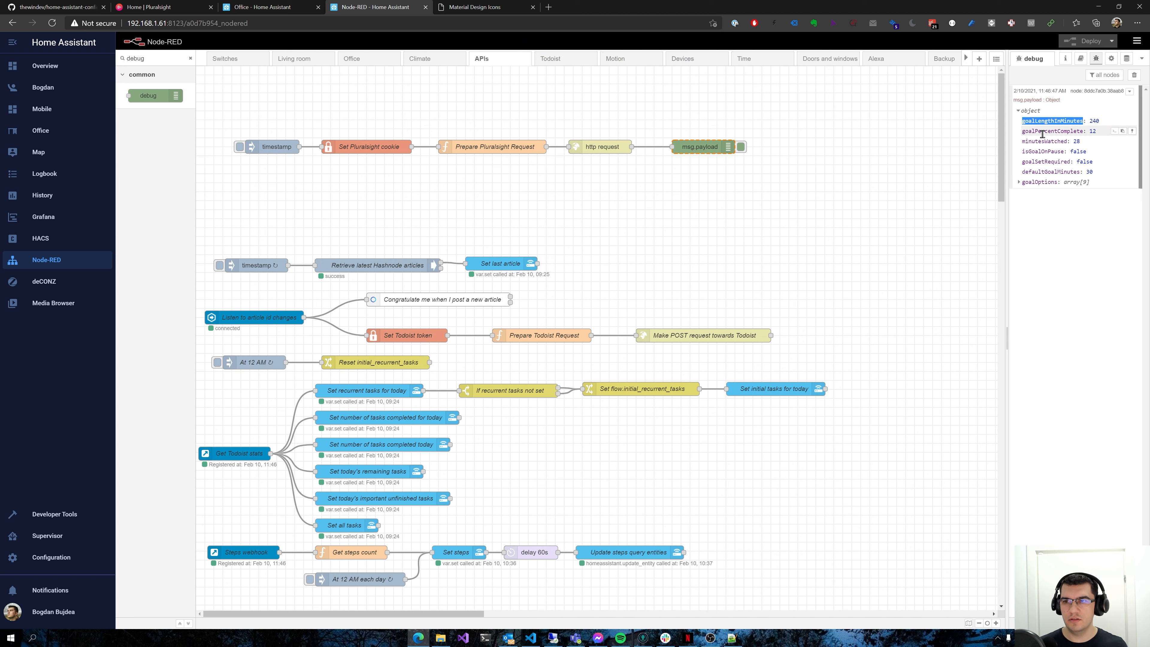
pyautogui.doubleClick(1043, 131)
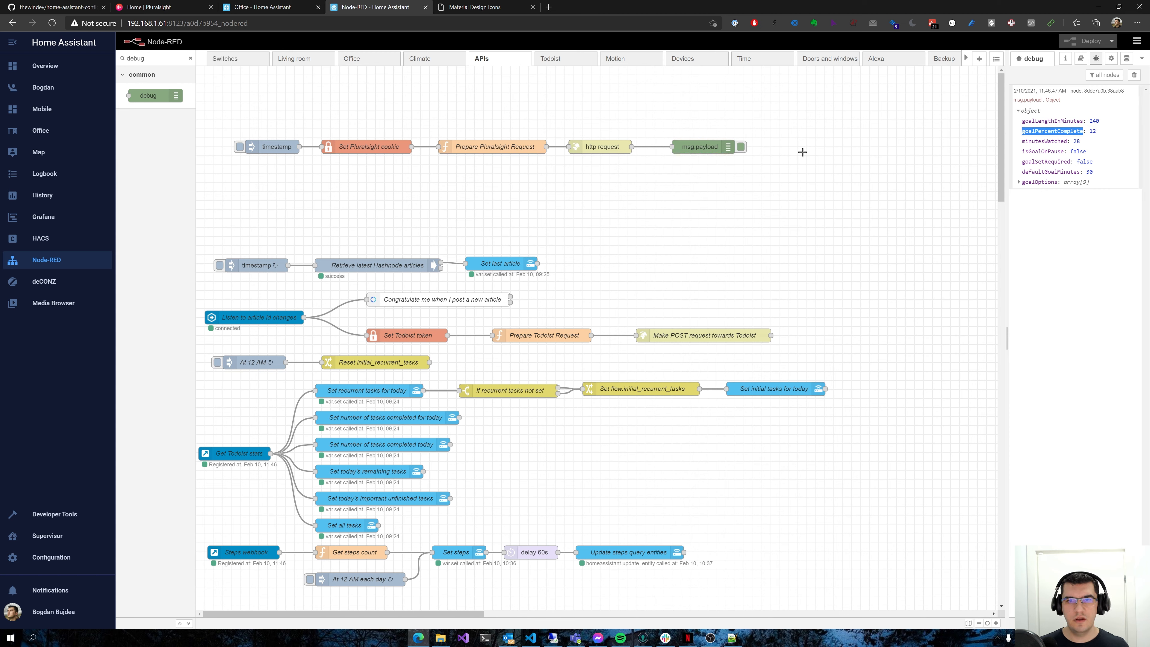
# Switch to Visual Studio Code and paste a pluralsight_goal_percent entry into input_number.yaml: name Pluralsight goal, icon mdi:book, min 0, max 100, step 1
pyautogui.click(531, 639)
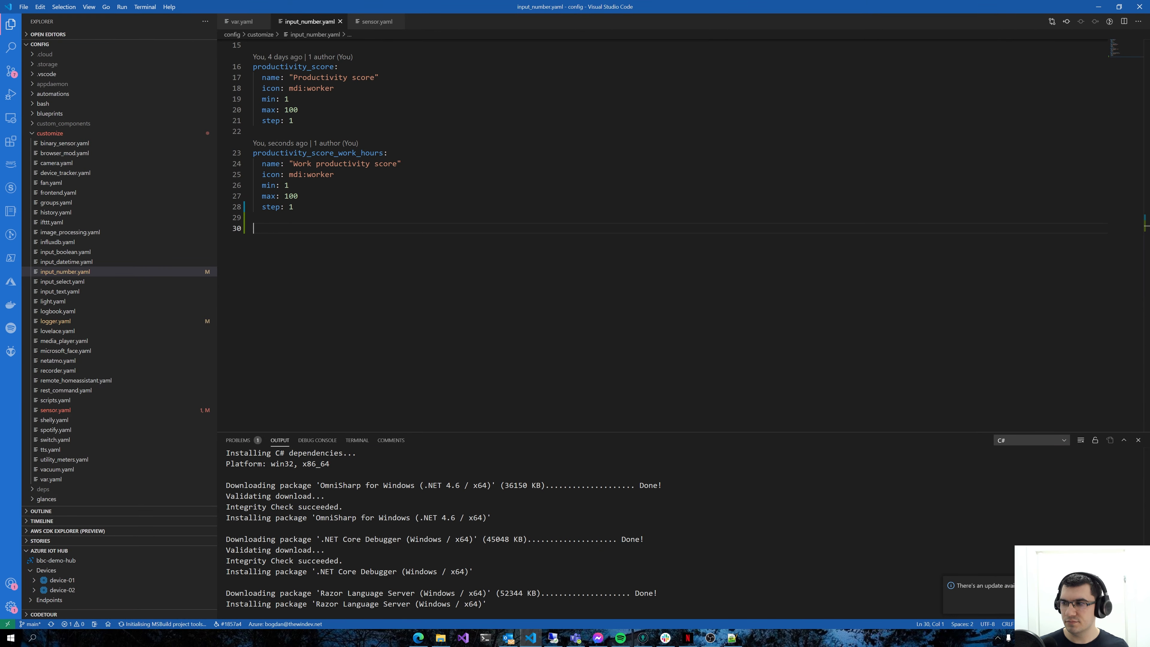
pyautogui.hotkey('alt', 'Tab')
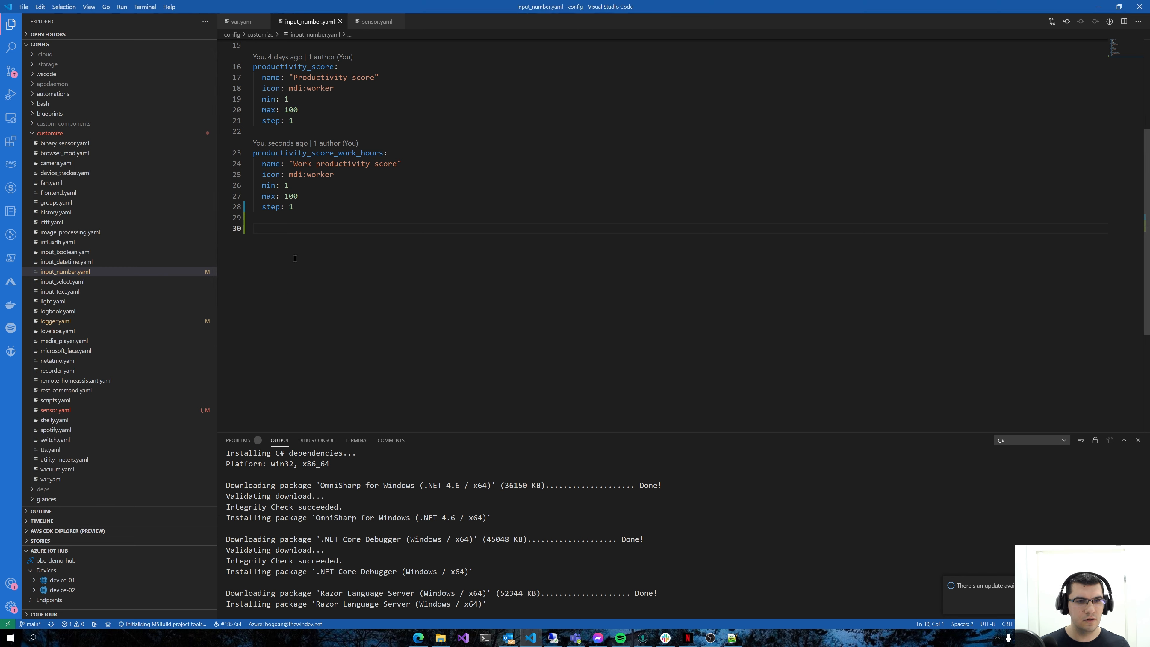
pyautogui.write('pluralsight_goal_percent:   name: Pluralsight goal   icon: mdi:book   min: 0   max: 100   step: 1')
pyautogui.click(292, 231)
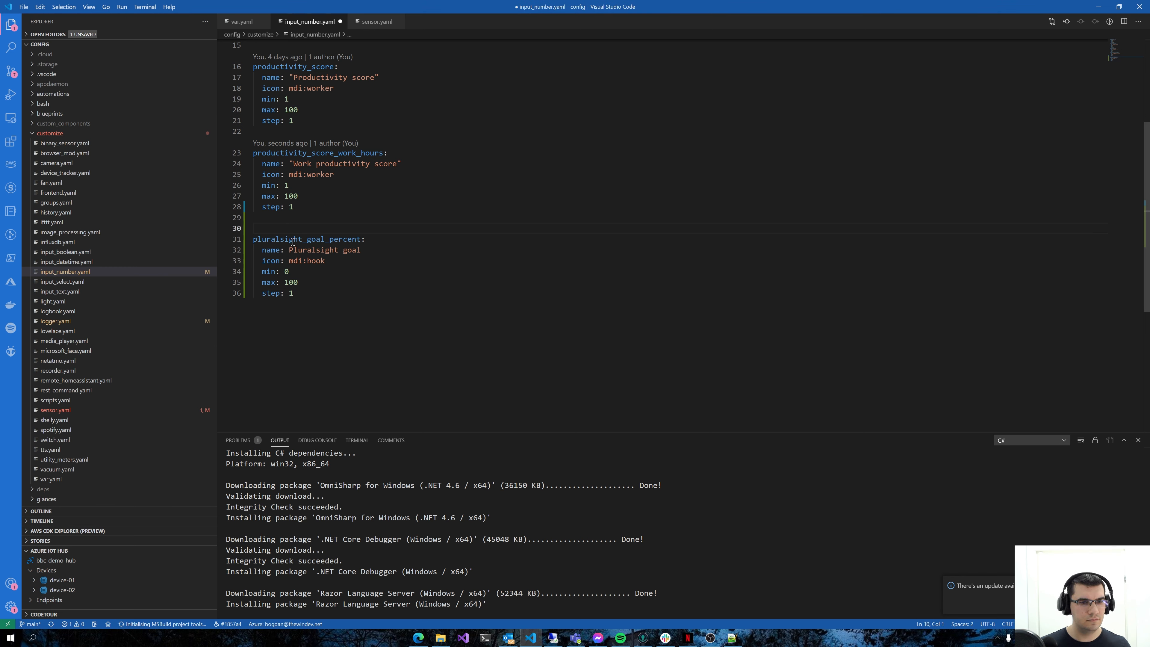
# Review the key, name, icon and limits of the pluralsight_goal_percent entry and save input_number.yaml
pyautogui.doubleClick(289, 240)
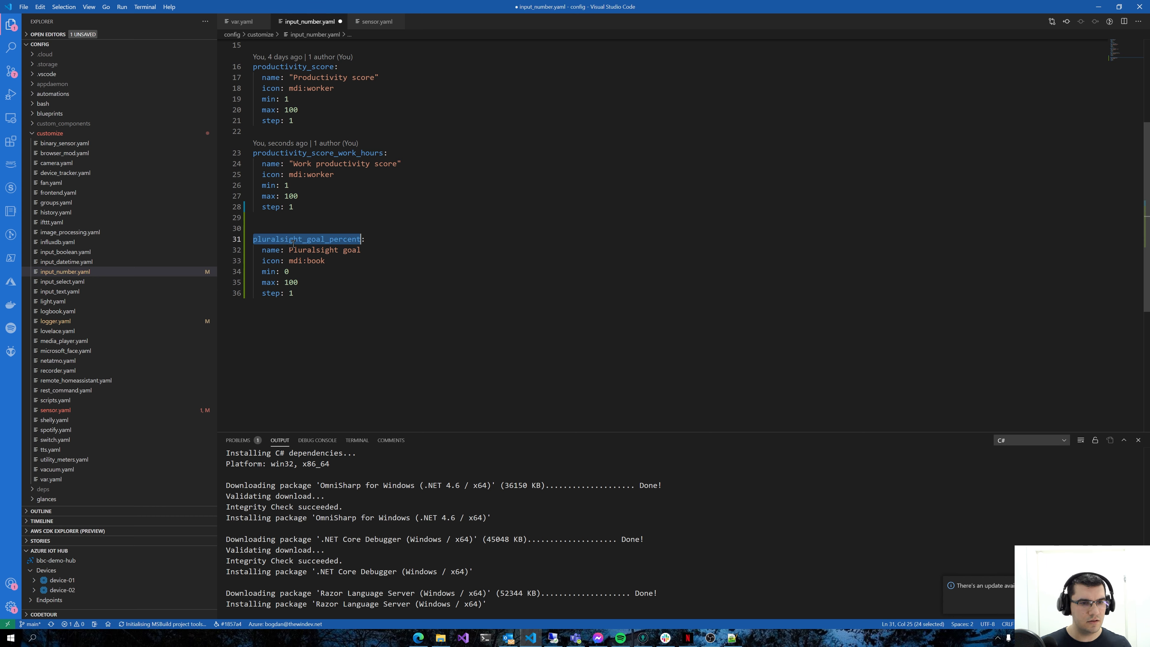
pyautogui.doubleClick(295, 249)
pyautogui.moveTo(289, 251); pyautogui.dragTo(364, 251)
pyautogui.click(362, 250)
pyautogui.click(350, 272)
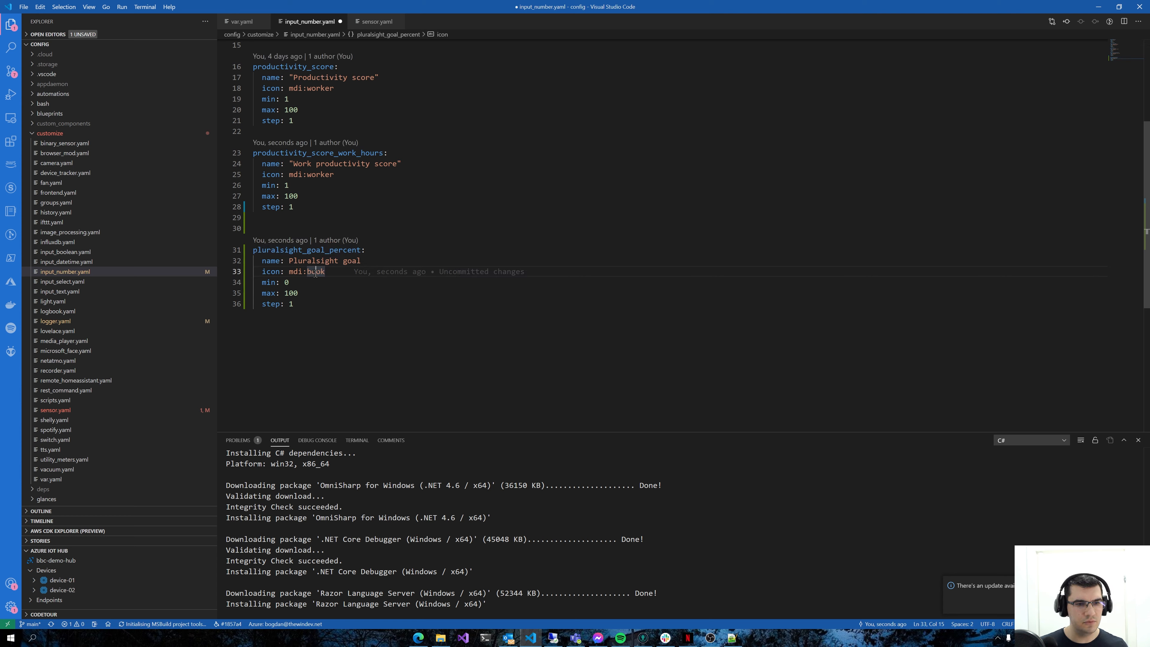
pyautogui.click(292, 283)
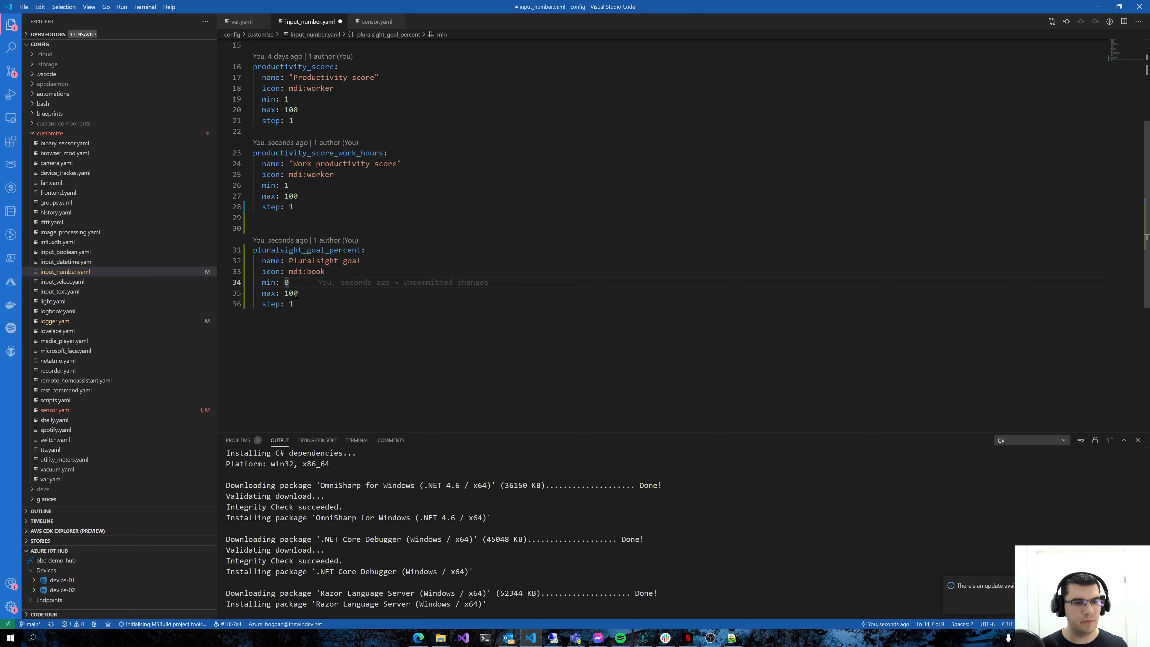
pyautogui.click(294, 294)
pyautogui.press('Right')
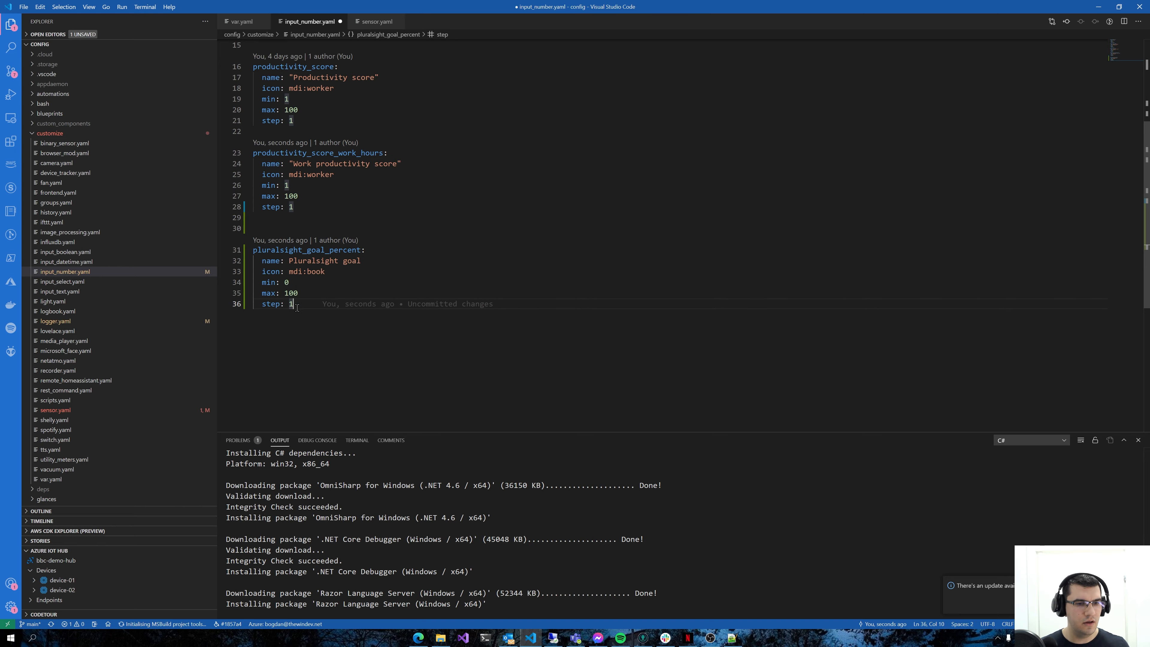
pyautogui.hotkey('ctrl', 's')
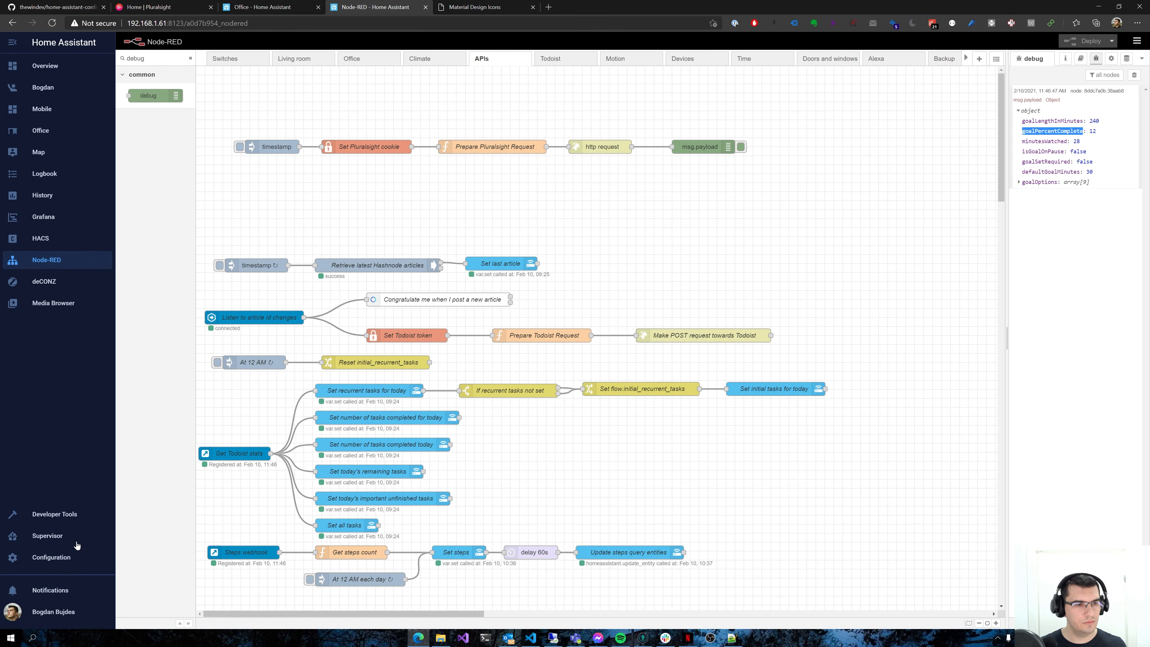
# Switch to Home Assistant in the browser and reload the input numbers from the server controls
pyautogui.middleClick(73, 555)
pyautogui.click(478, 5)
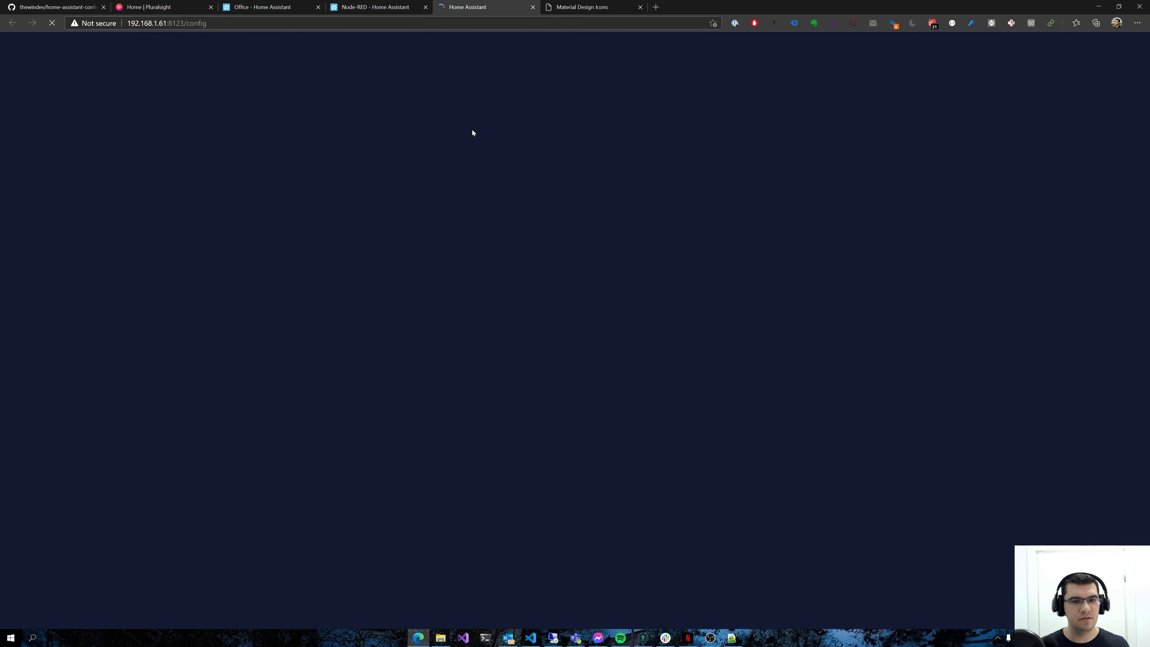
pyautogui.scroll(-4, 657, 497)
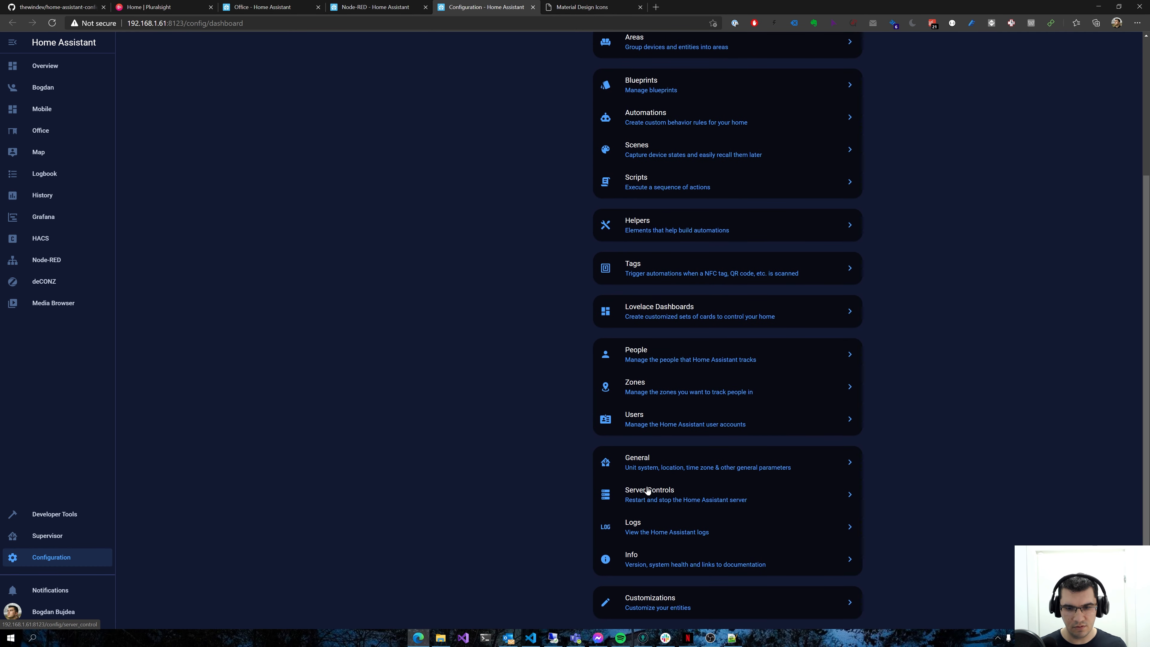
pyautogui.click(650, 494)
pyautogui.scroll(-3, 667, 407)
pyautogui.scroll(1, 665, 430)
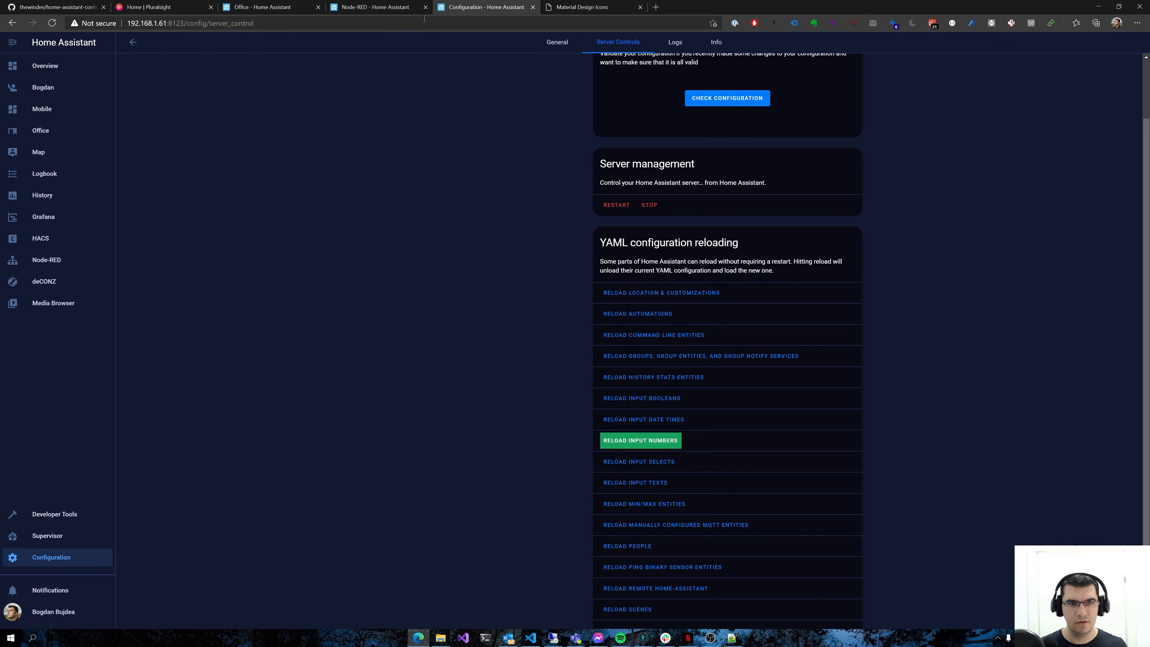
# Return to the Node-RED APIs flow, add a call service node below the debug node and wire the http request output to it
pyautogui.click(376, 7)
pyautogui.doubleClick(173, 58)
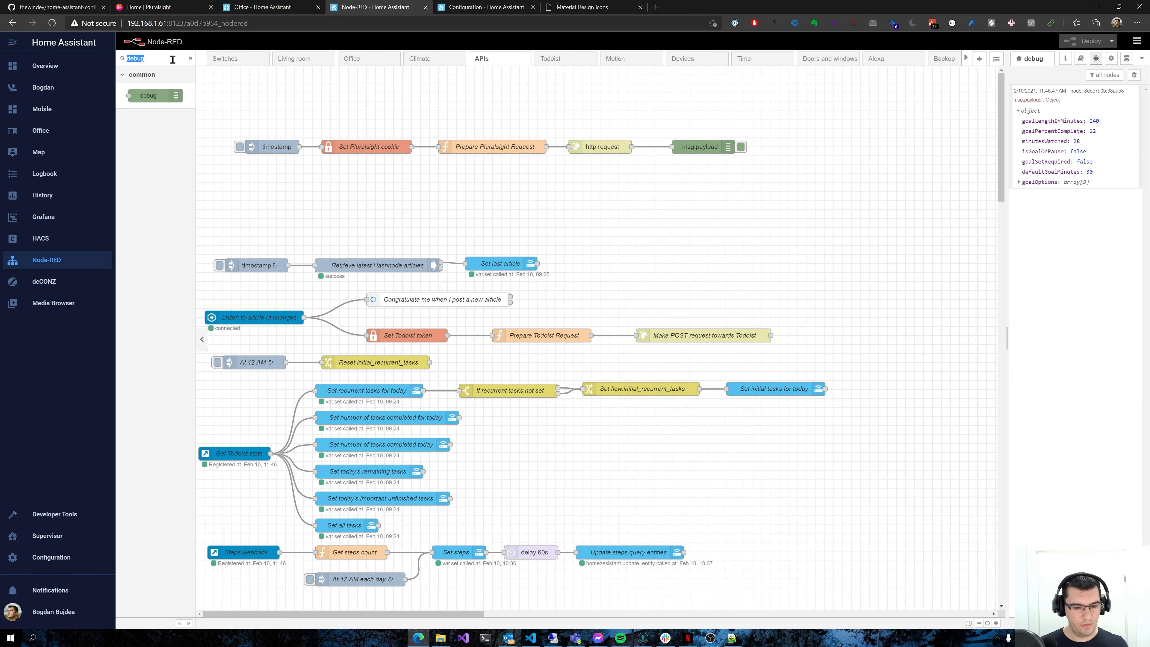
pyautogui.write('call')
pyautogui.moveTo(172, 93); pyautogui.dragTo(716, 171)
pyautogui.moveTo(632, 147); pyautogui.dragTo(677, 173)
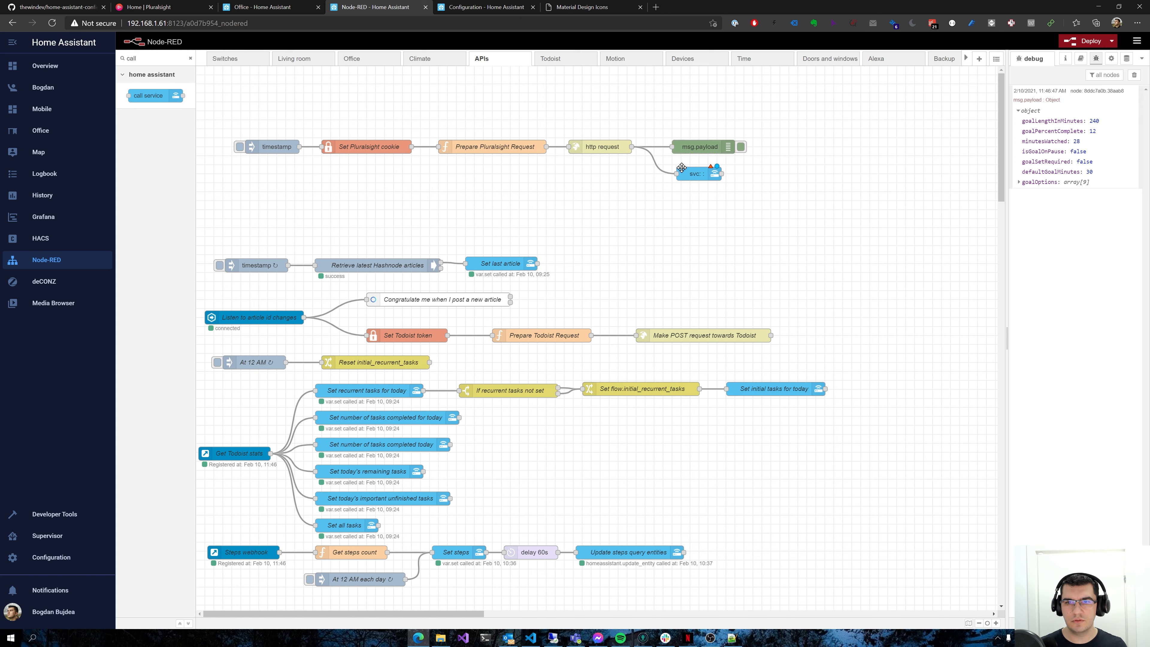
# Copy the pluralsight_goal_percent key from input_number.yaml in Visual Studio Code and return to Node-RED
pyautogui.click(531, 638)
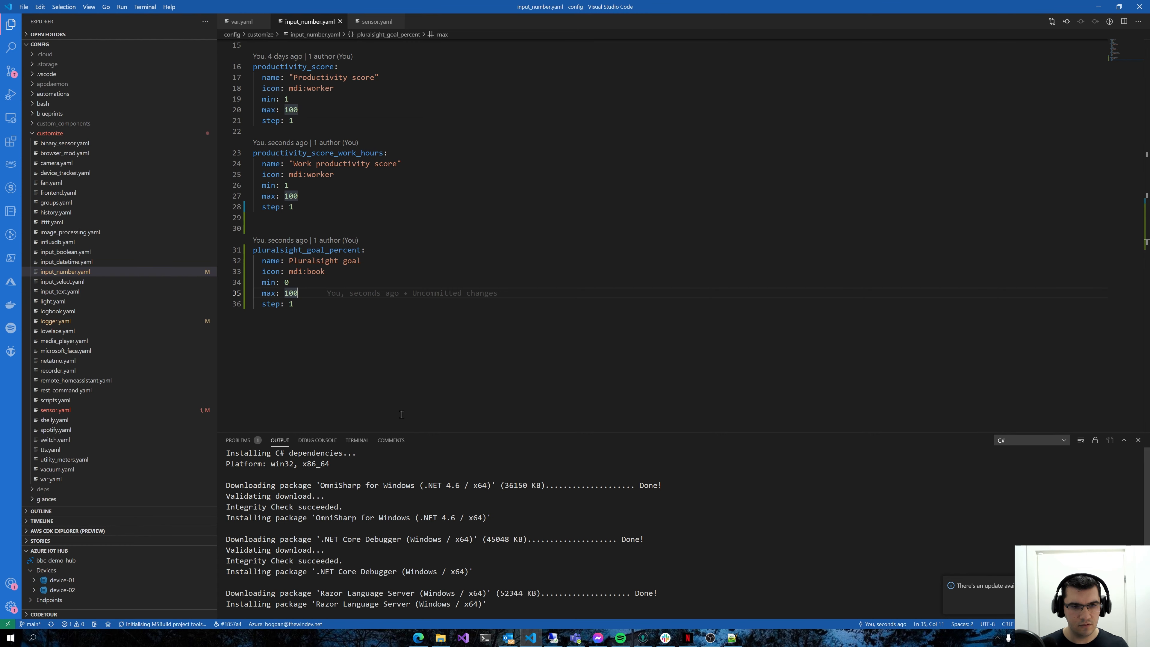
pyautogui.doubleClick(316, 250)
pyautogui.hotkey('ctrl', 'c')
pyautogui.hotkey('alt', 'Tab')
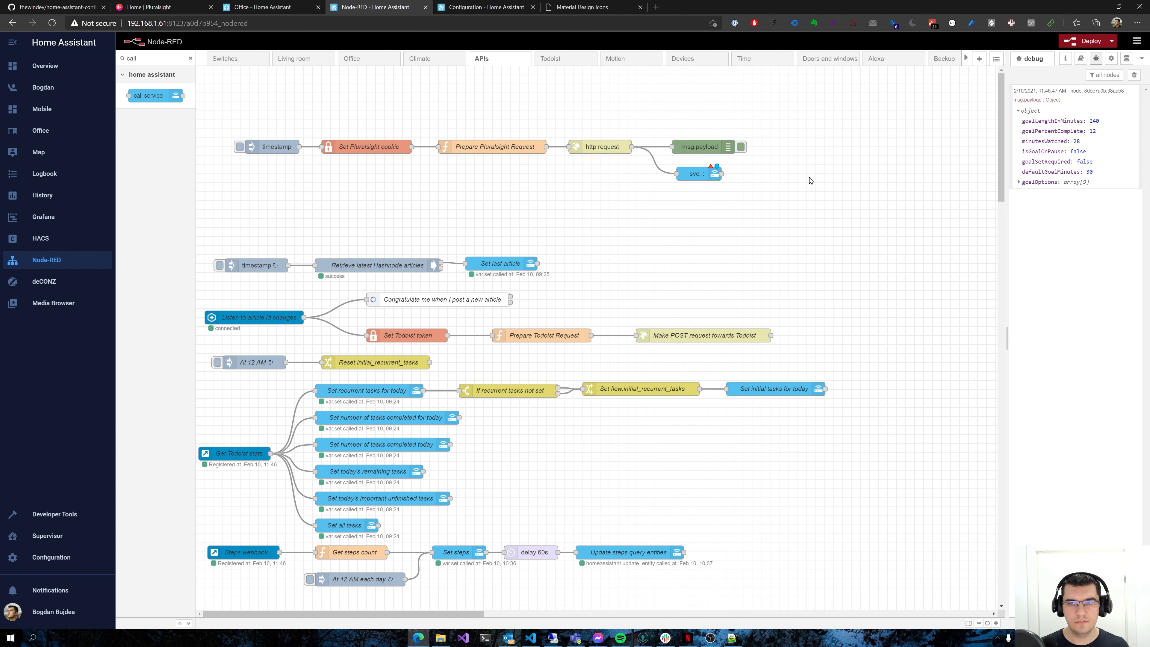
# Name the new call service node "Set Pluralsight goal" and set its domain to input_number and service to set_value
pyautogui.doubleClick(700, 175)
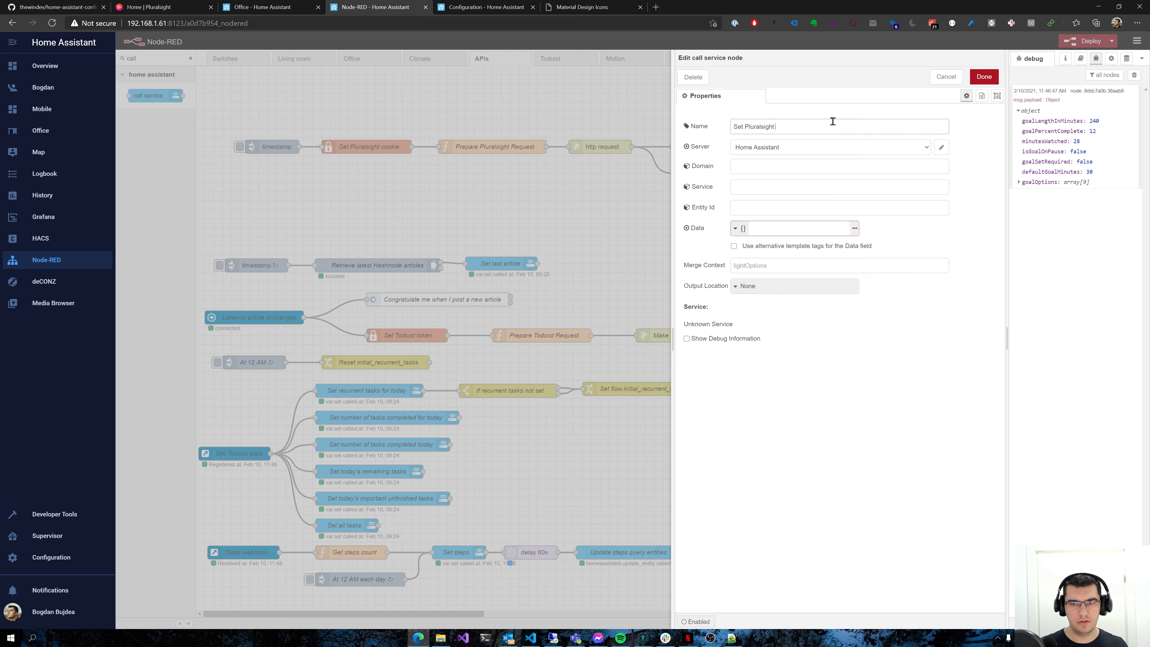
pyautogui.click(739, 168)
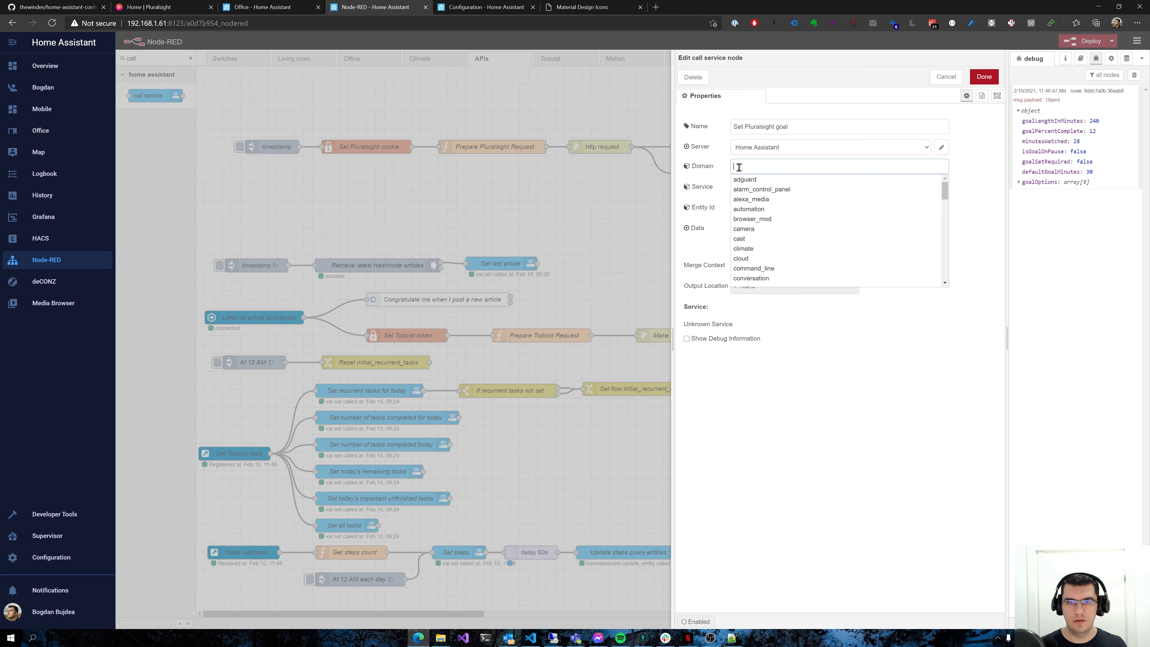
pyautogui.write('inpu')
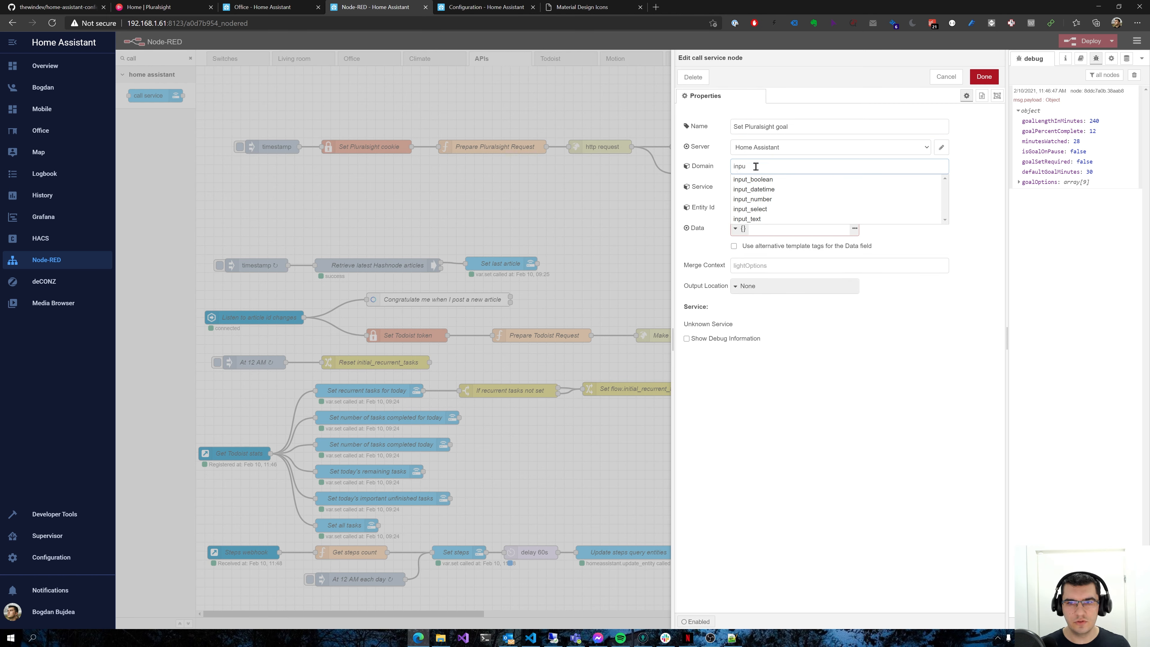
pyautogui.click(756, 199)
pyautogui.click(757, 192)
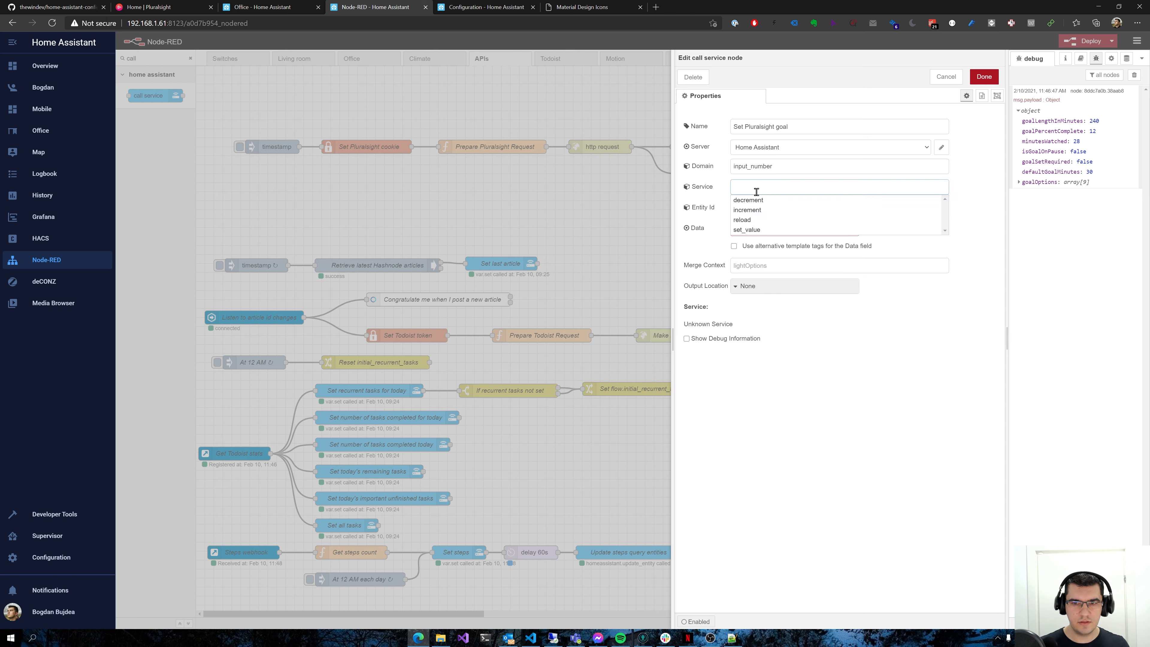
pyautogui.click(750, 229)
# Set the call service node's entity ID to input_number.pluralsight_goal_percent
pyautogui.click(756, 209)
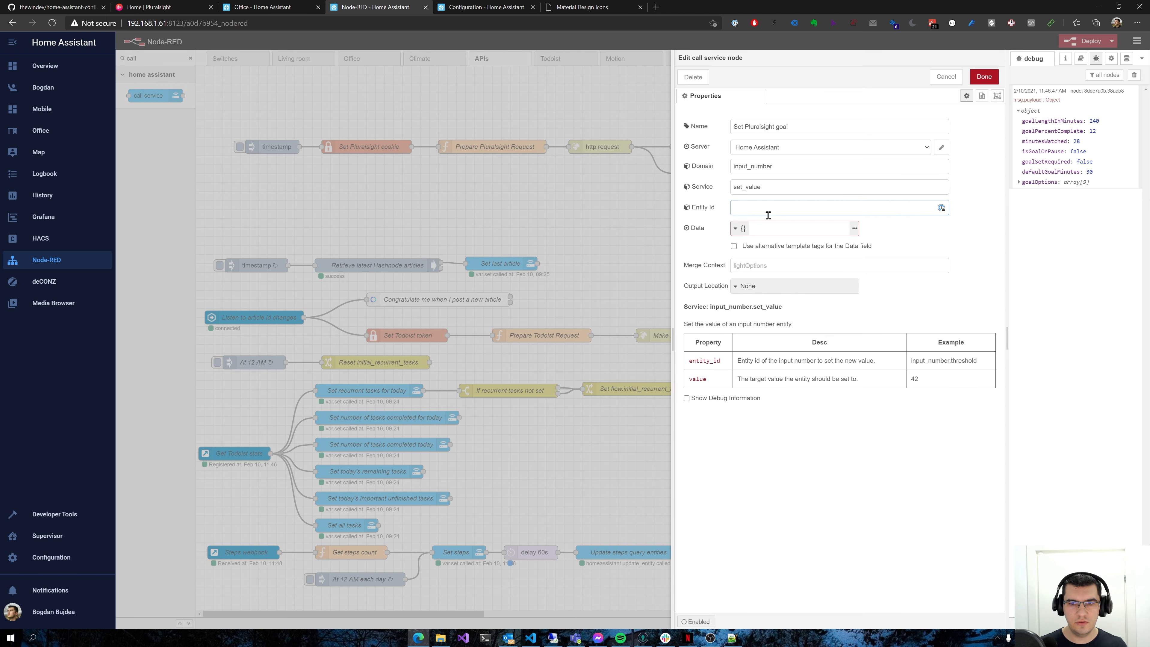
pyautogui.write('inp')
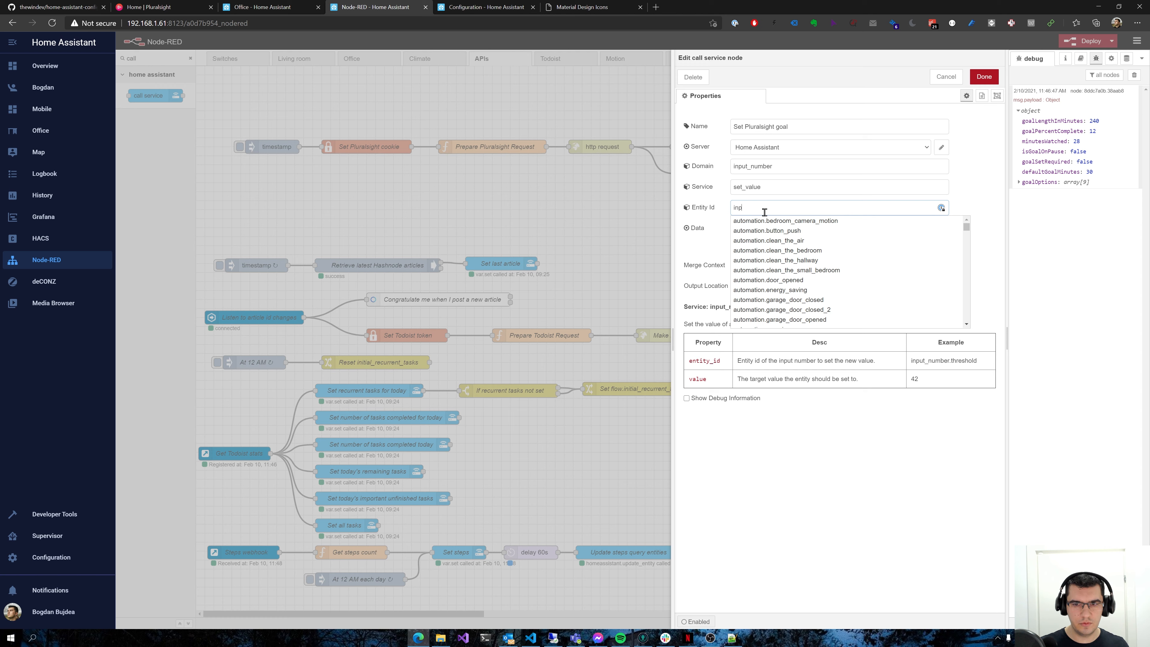
pyautogui.write('ut_number.')
pyautogui.hotkey('ctrl', 'v')
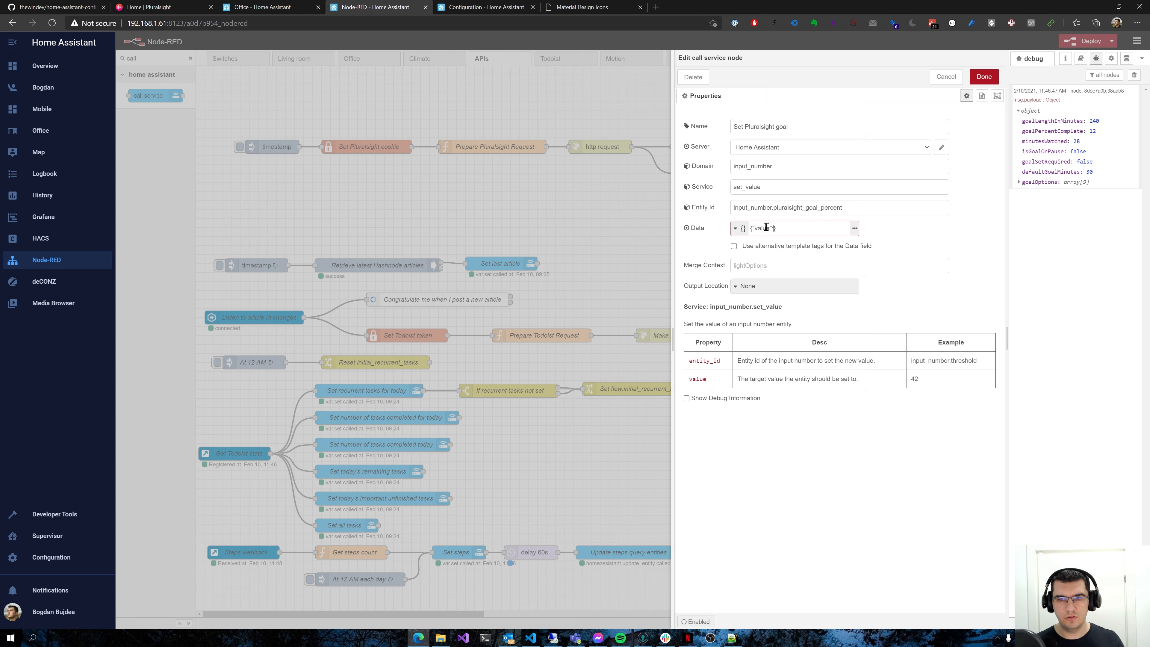
# Set the call service node's data to {"value":msg.payload.goalPercentComplete}, copying the goalPercentComplete property name from the debug output
pyautogui.click(737, 234)
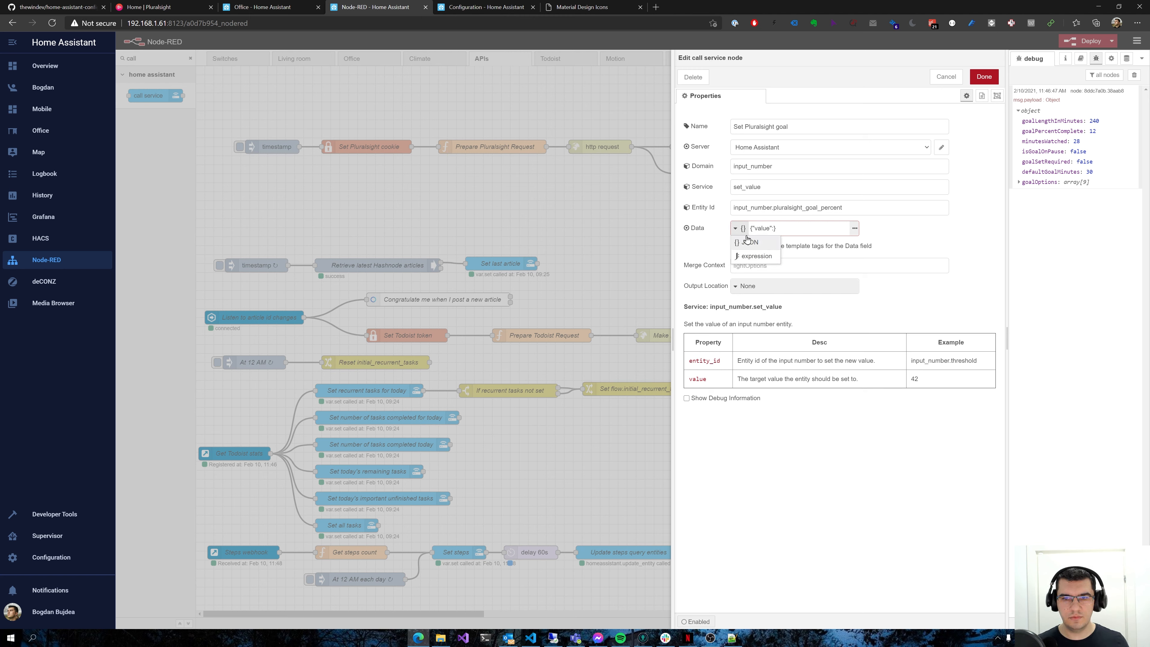
pyautogui.click(774, 229)
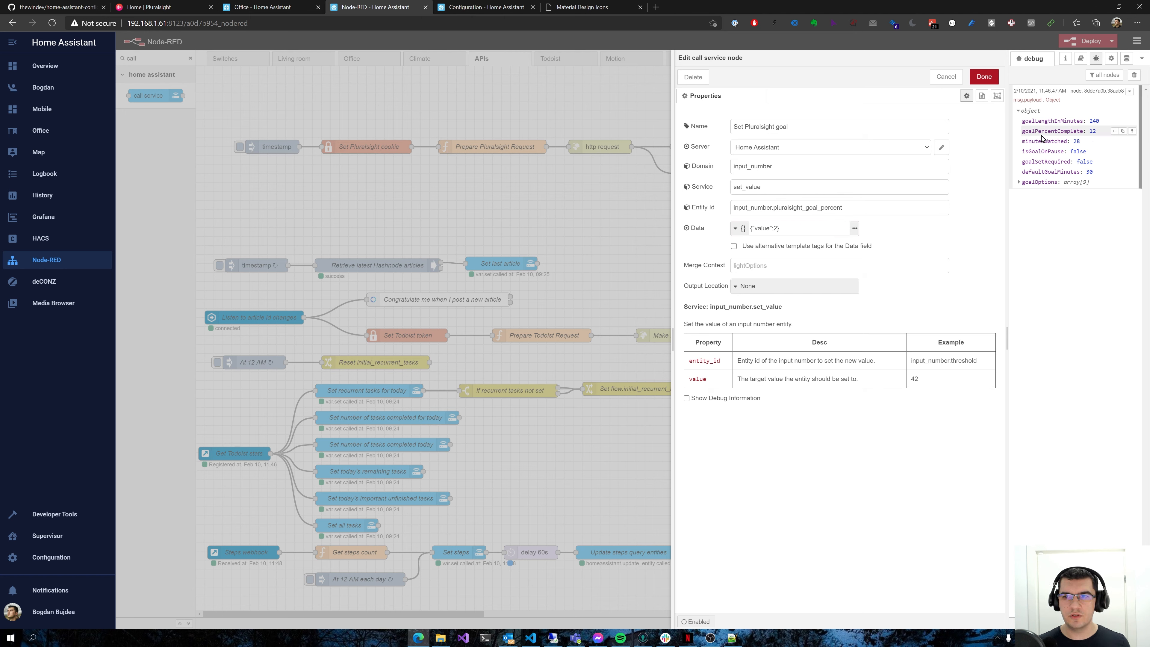
pyautogui.doubleClick(1053, 131)
pyautogui.click(779, 232)
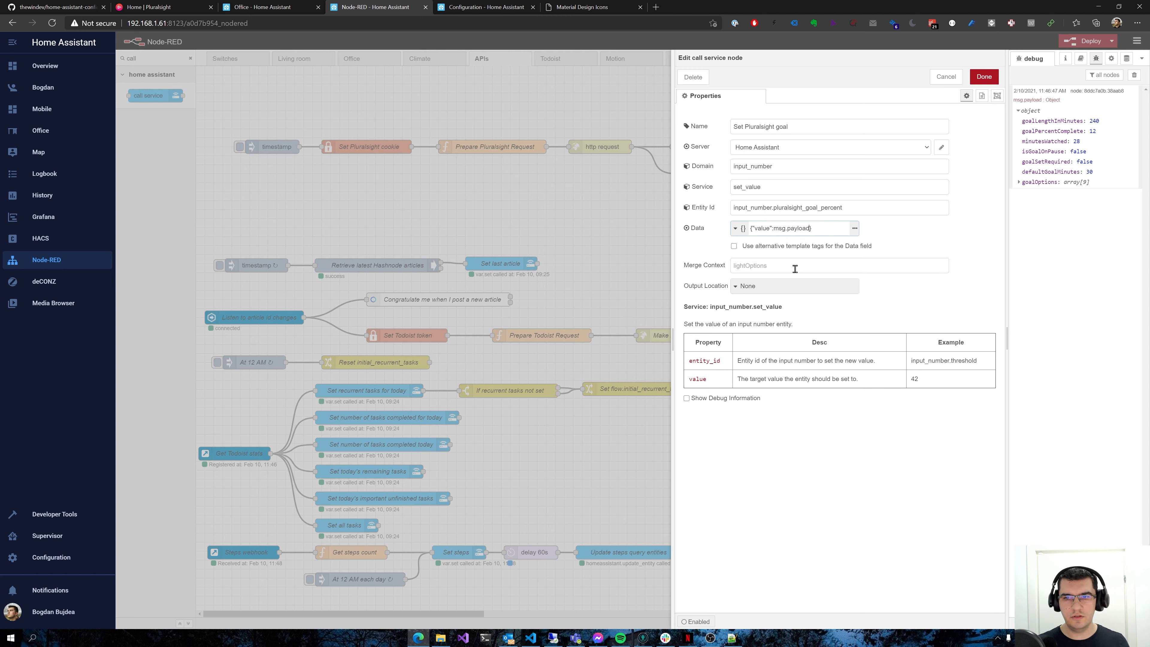
pyautogui.doubleClick(1030, 131)
pyautogui.click(1017, 99)
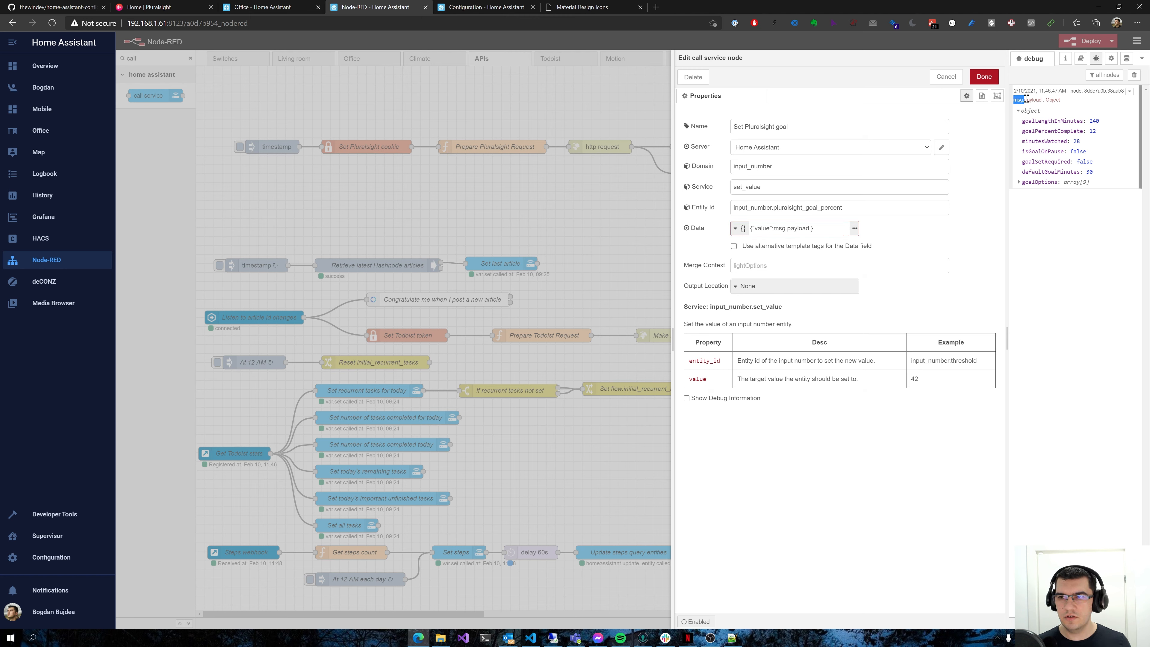
pyautogui.moveTo(1027, 99); pyautogui.dragTo(1033, 99)
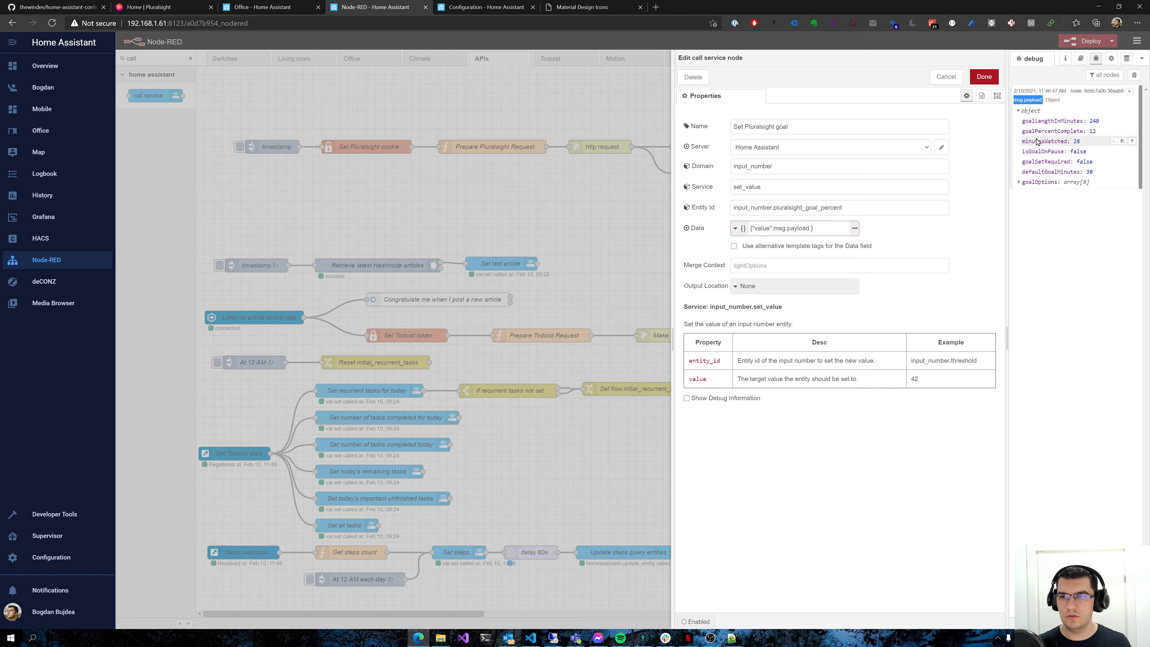
pyautogui.doubleClick(1052, 131)
pyautogui.hotkey('ctrl', 'c')
pyautogui.click(815, 228)
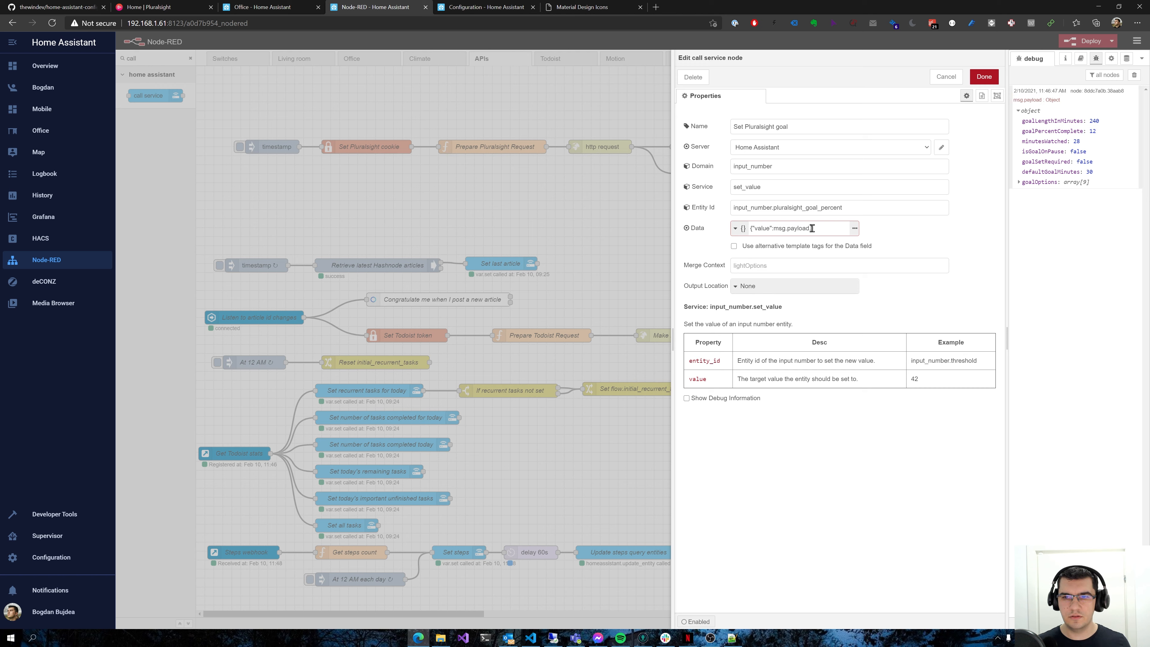
pyautogui.hotkey('ctrl', 'v')
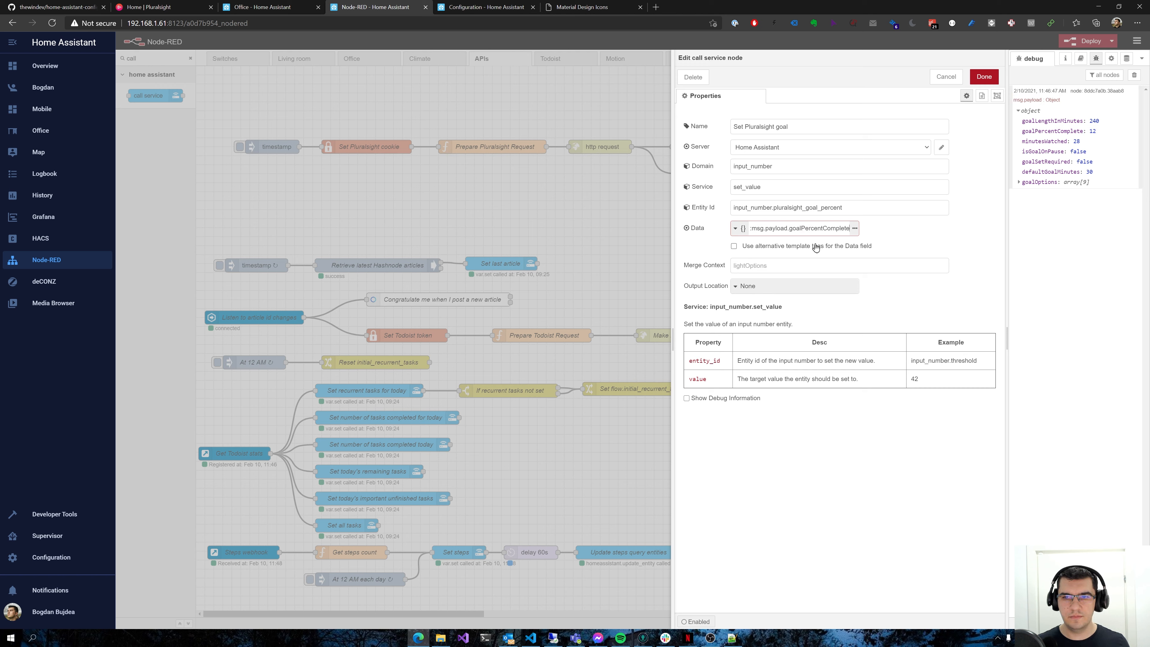
# Change the node's data type from JSON to expression, check the expression text and save the node
pyautogui.click(744, 230)
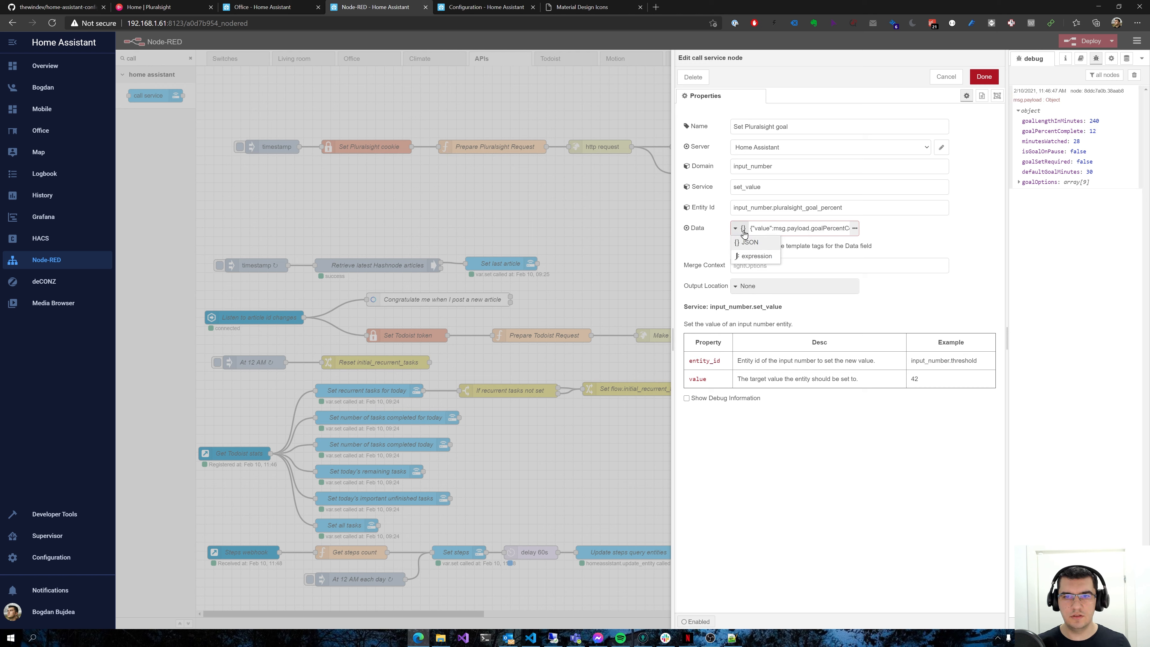
pyautogui.click(752, 257)
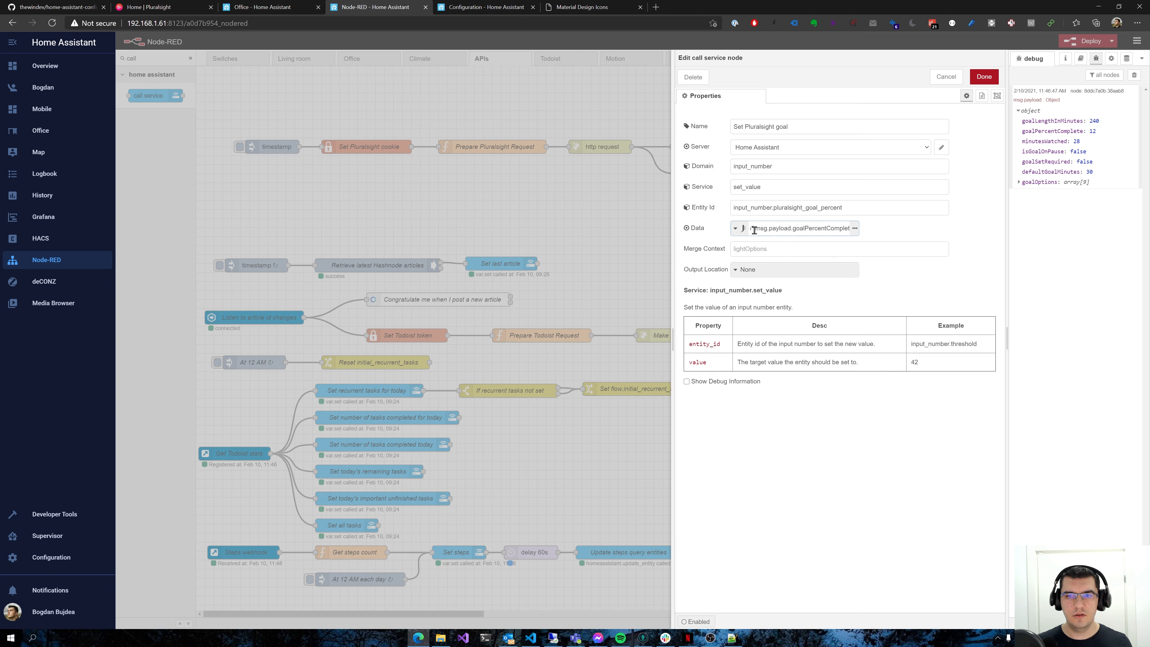
pyautogui.click(744, 233)
pyautogui.click(778, 228)
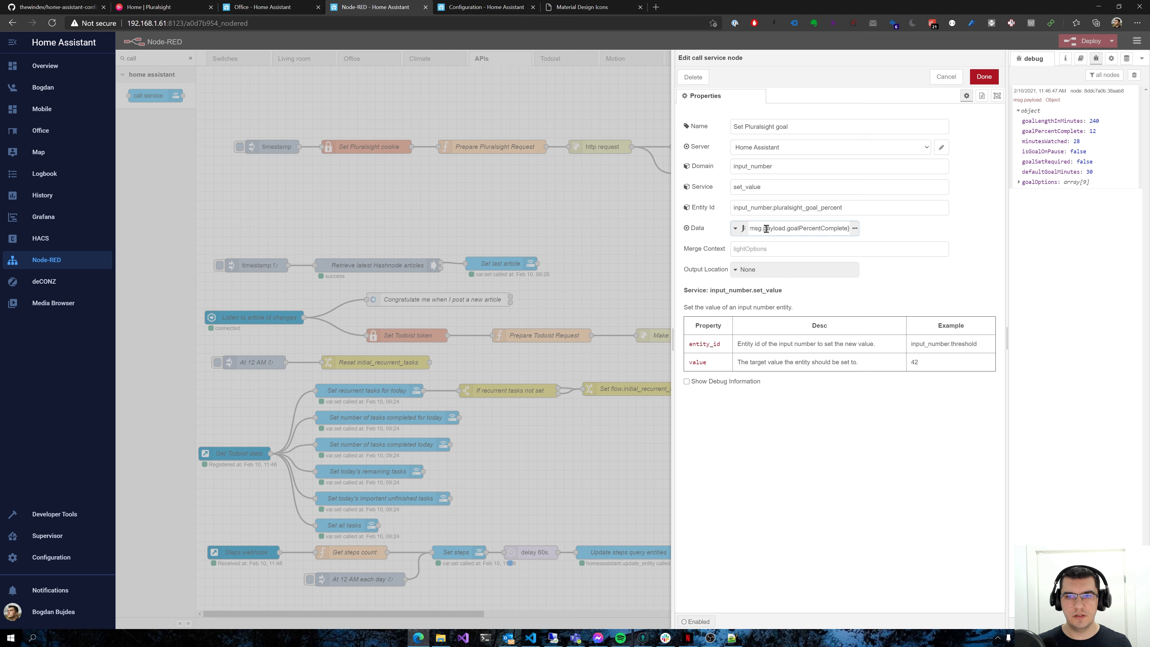
pyautogui.moveTo(752, 229); pyautogui.dragTo(849, 226)
pyautogui.click(830, 230)
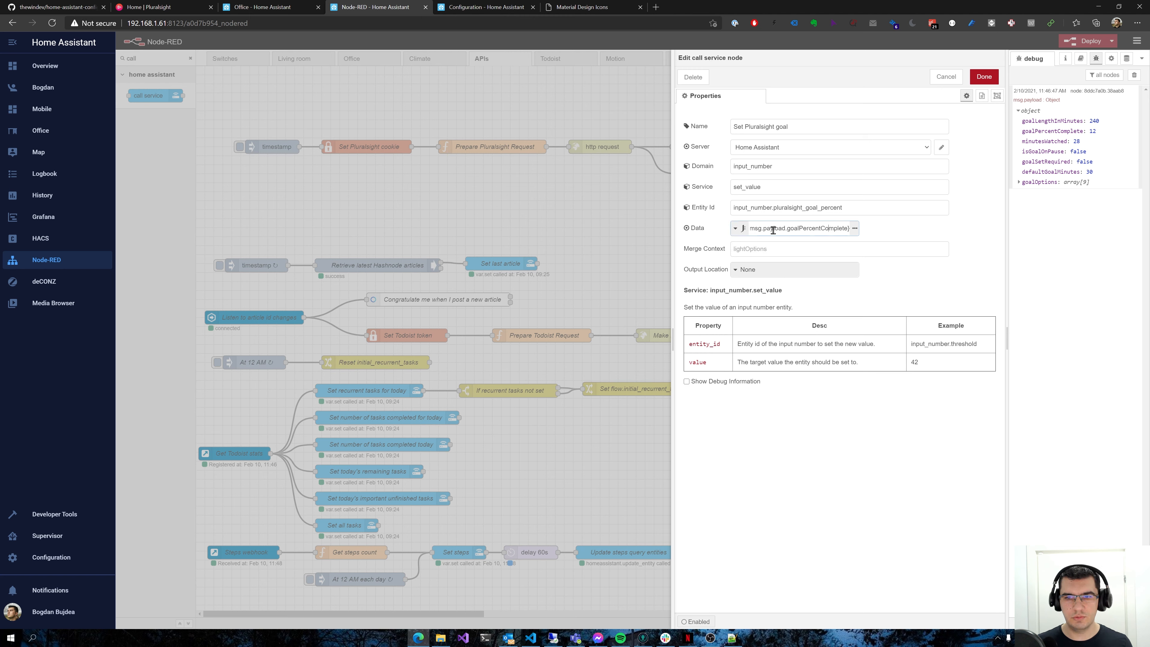
pyautogui.click(735, 228)
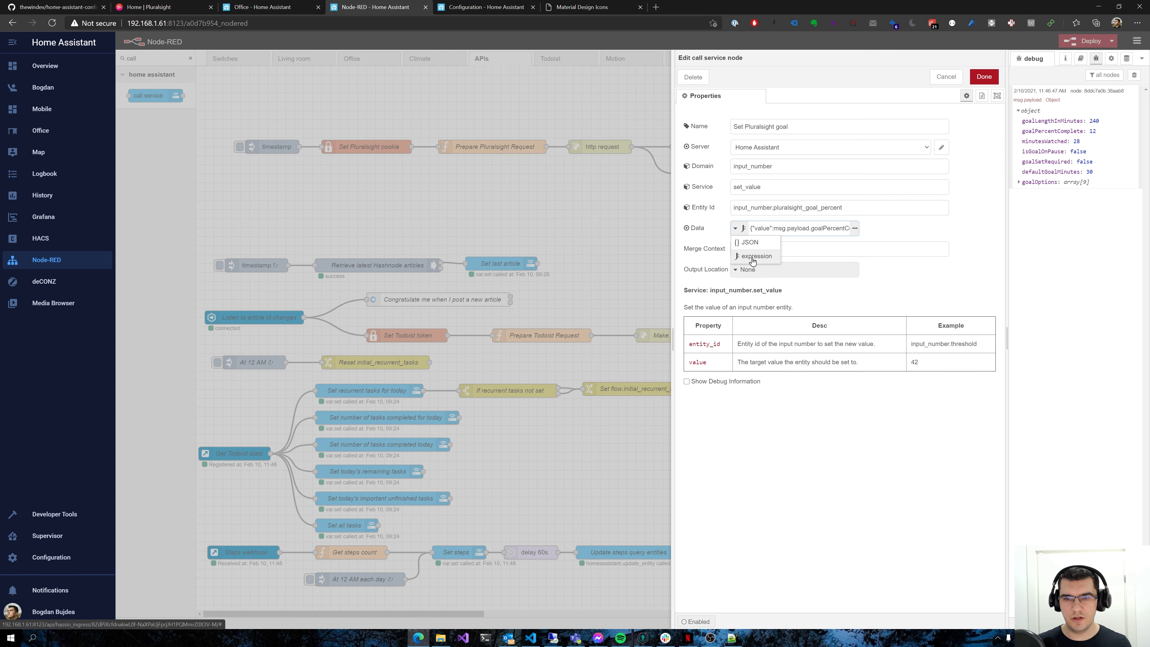
pyautogui.click(804, 248)
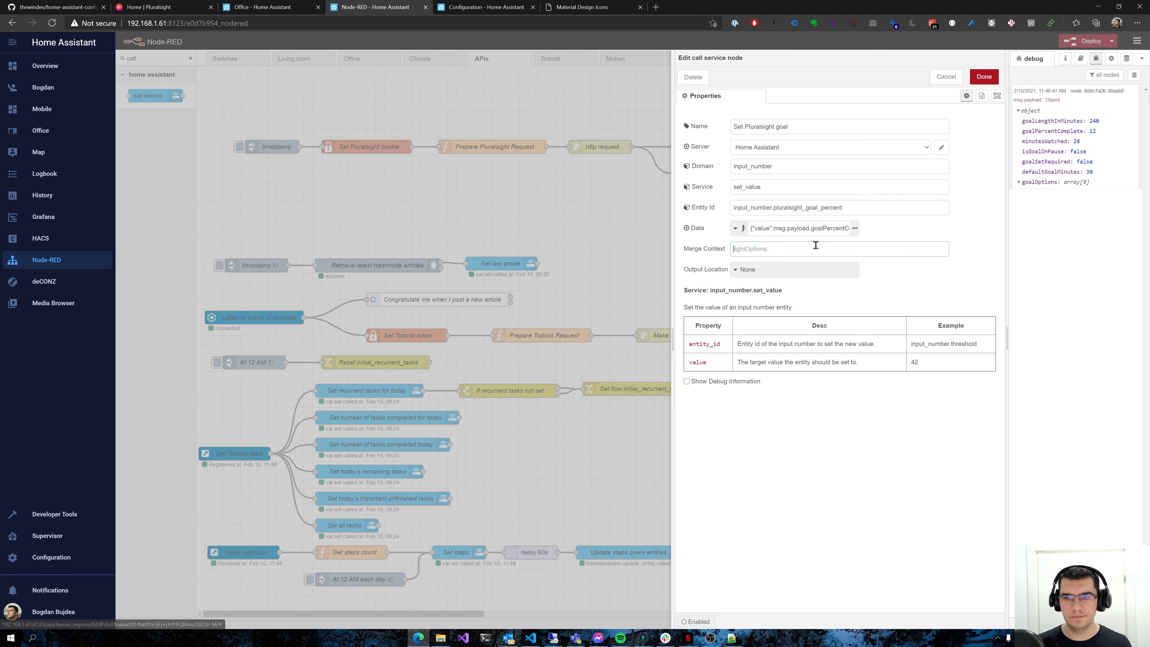
pyautogui.click(984, 77)
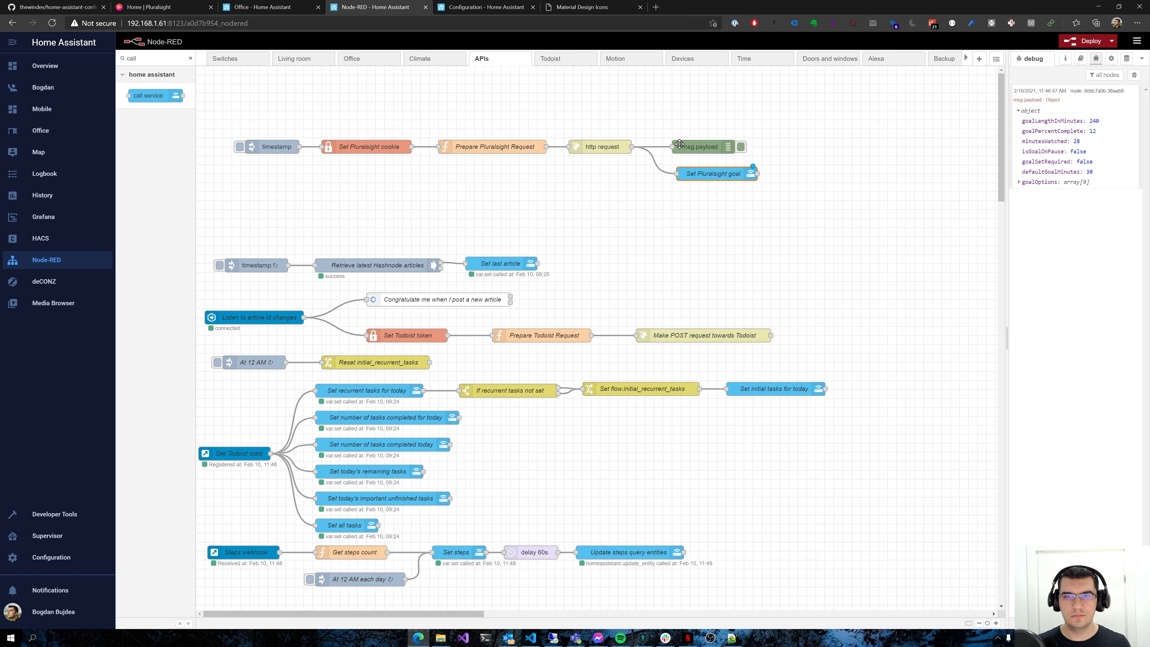
# Deploy the flows and trigger the Pluralsight timestamp node, clearing the debug messages before triggering it again
pyautogui.click(1087, 42)
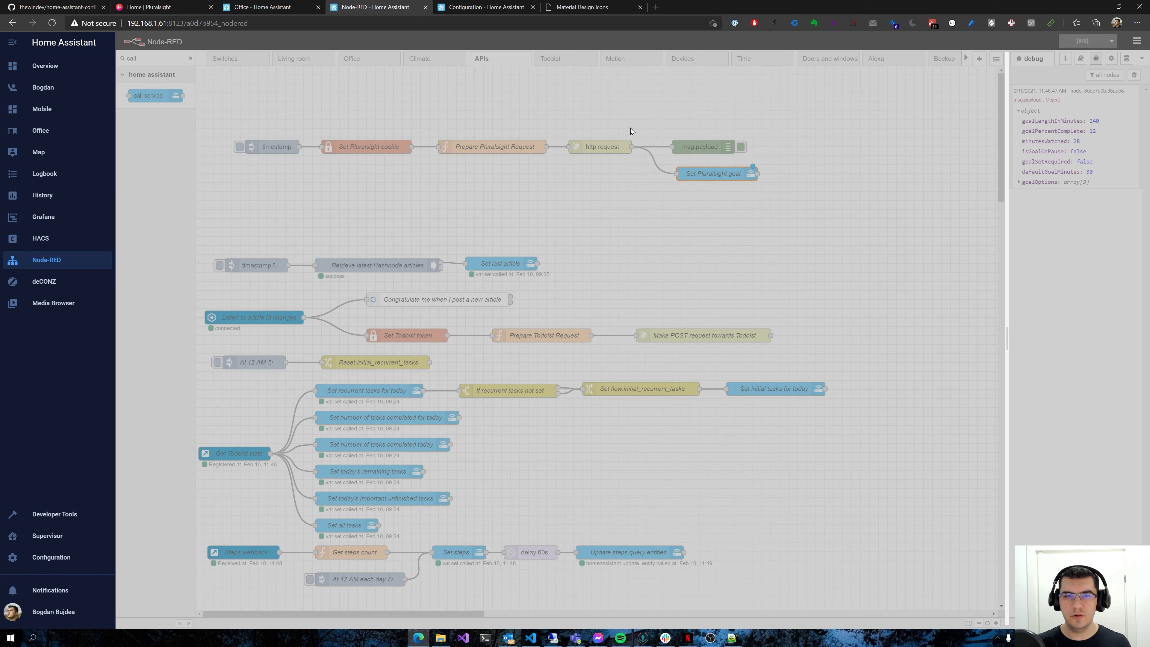
pyautogui.click(238, 150)
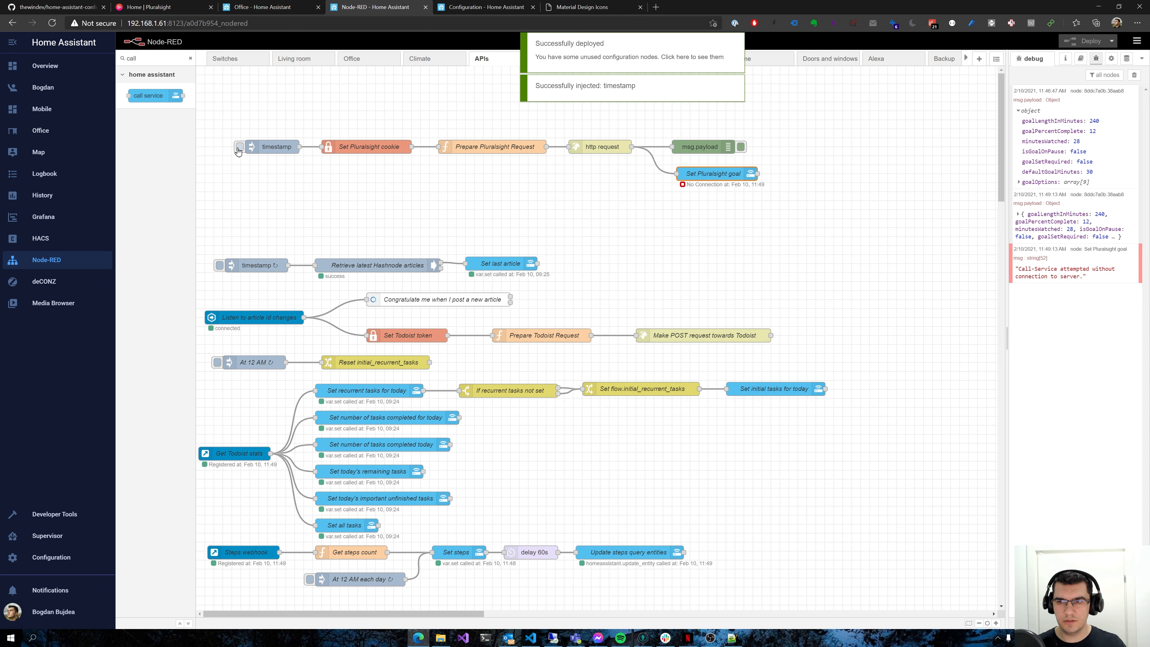
pyautogui.click(1135, 75)
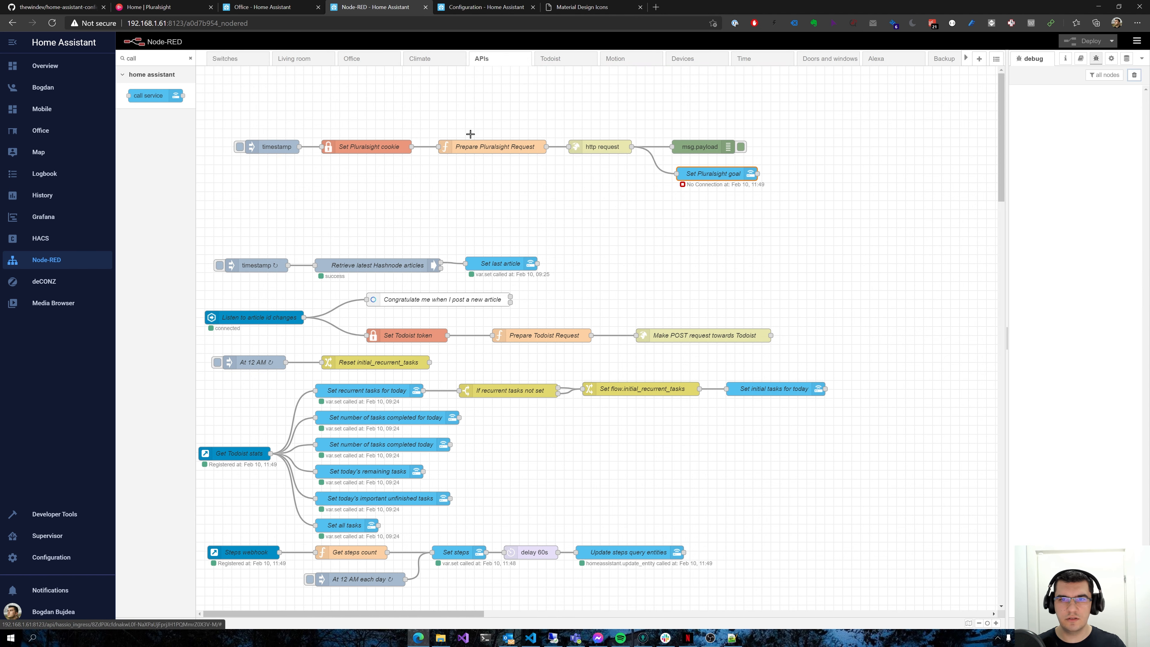
pyautogui.click(238, 151)
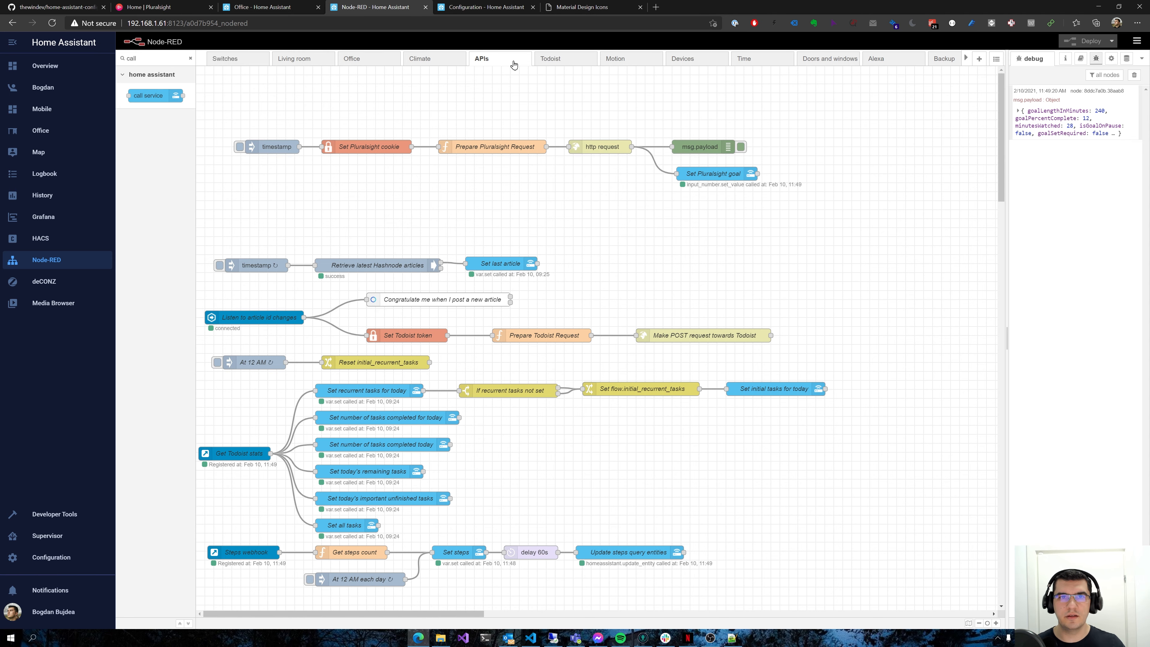
# Look up the state of input_number.pluralsight_goal_percent in Home Assistant's Developer Tools
pyautogui.click(450, 4)
pyautogui.click(73, 516)
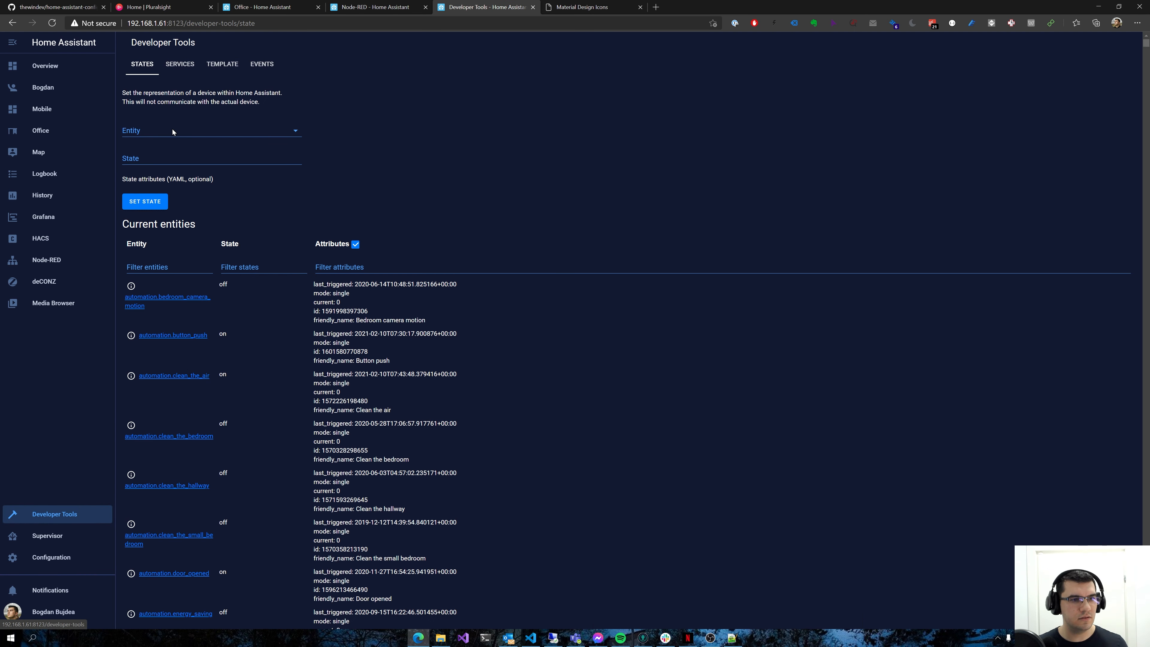
pyautogui.click(181, 130)
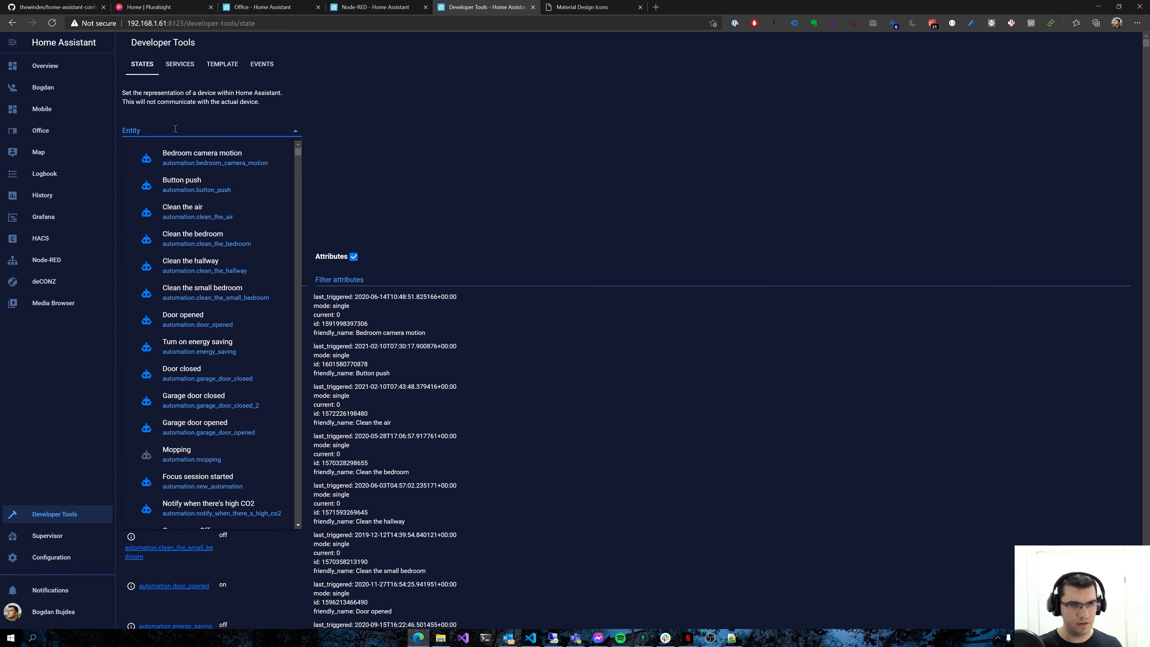
pyautogui.write('input_number')
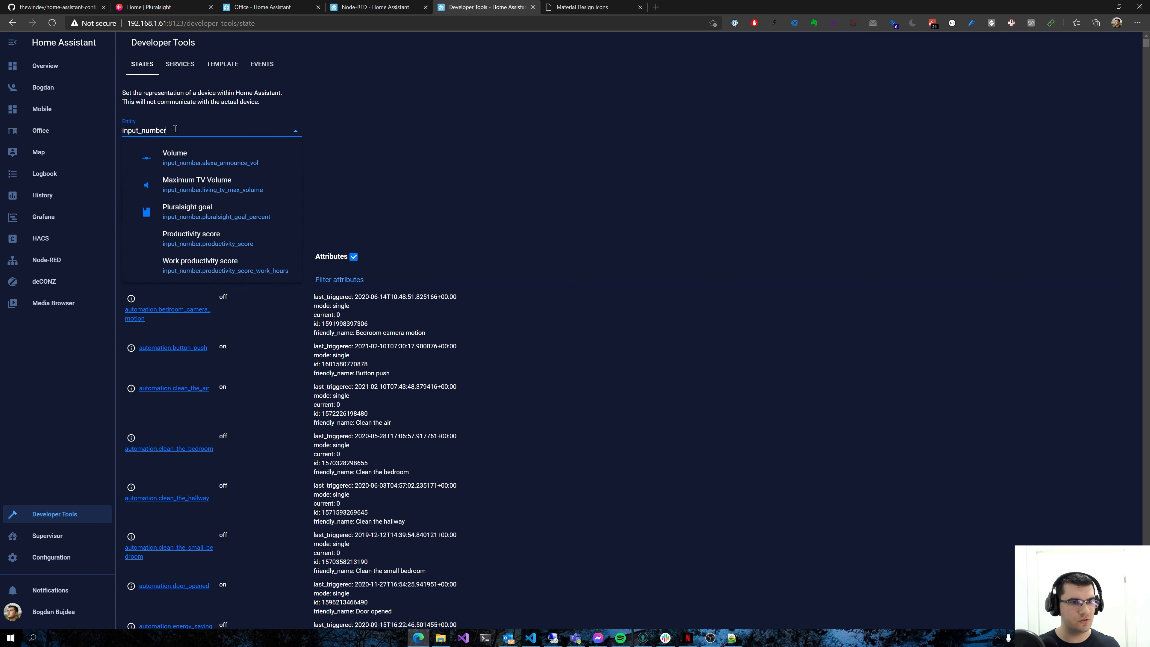
pyautogui.click(206, 213)
pyautogui.click(162, 164)
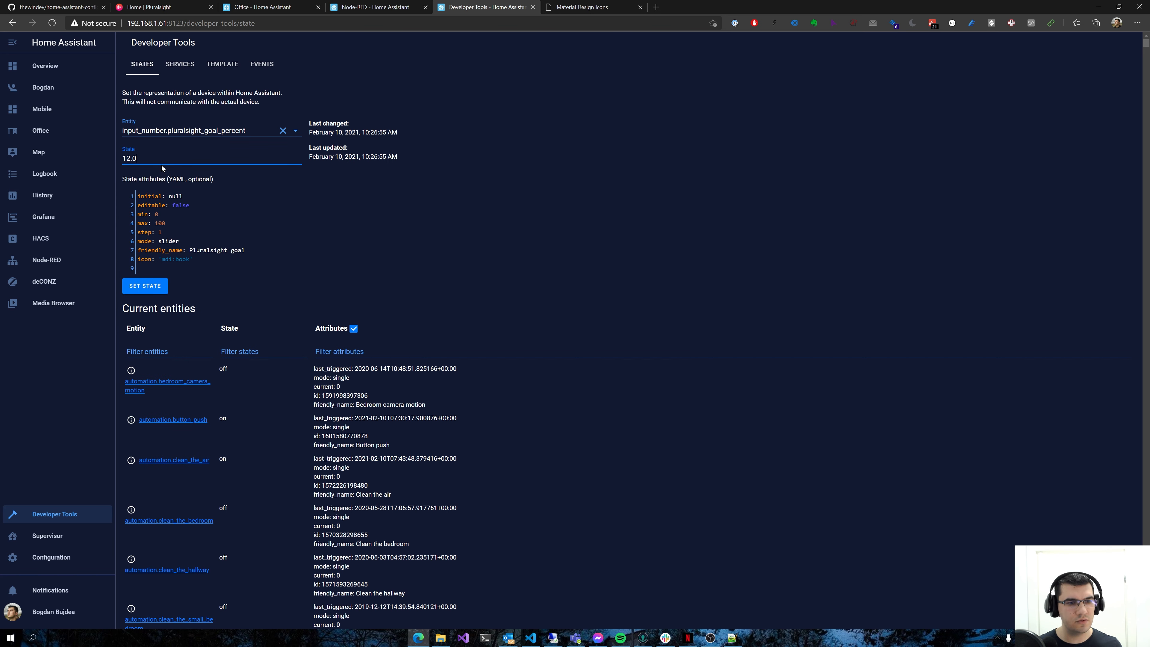
# Put the Office dashboard into edit mode and open its grid card's configuration
pyautogui.click(267, 7)
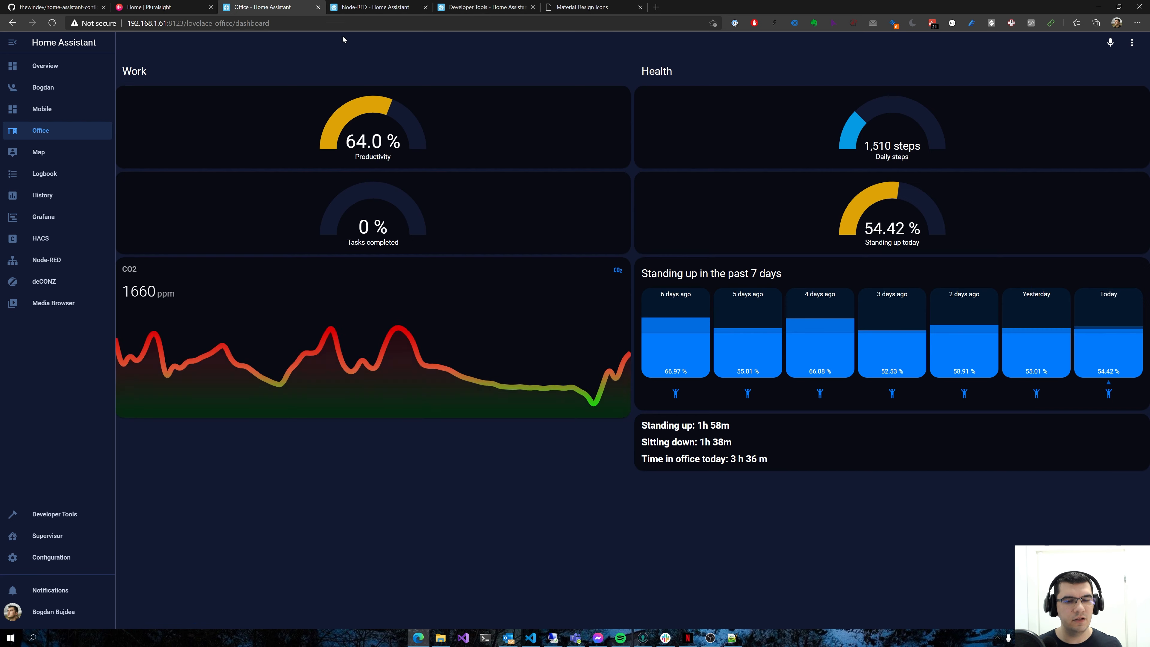
pyautogui.click(1132, 43)
pyautogui.click(1096, 95)
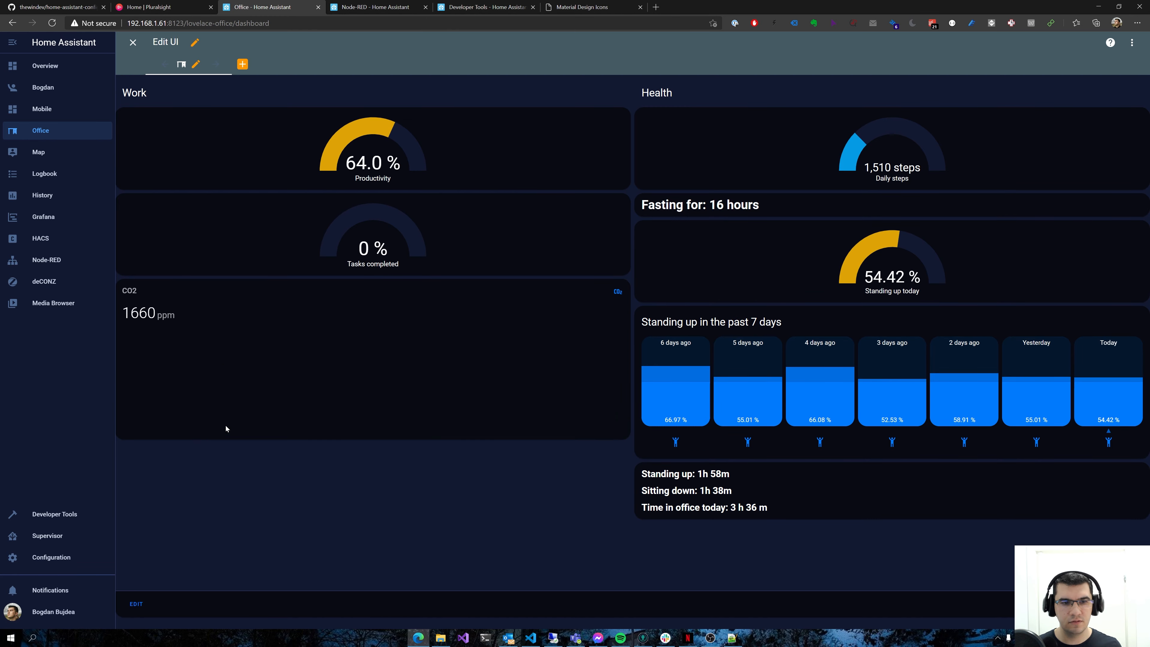
pyautogui.click(136, 604)
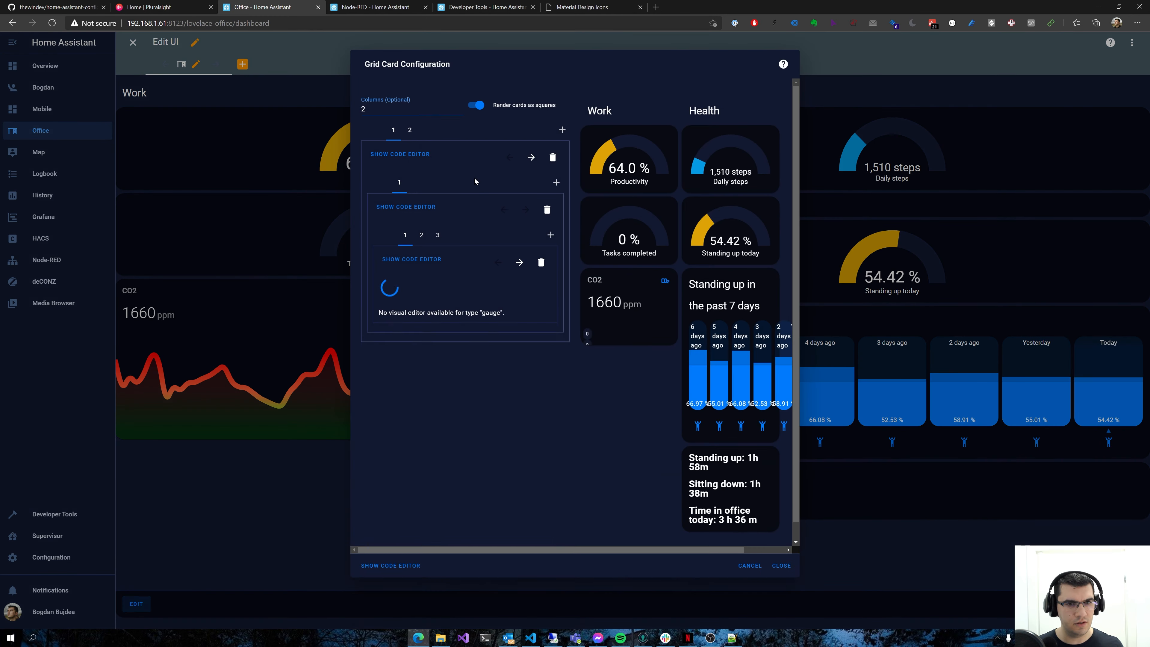
# Add a Gauge card after the CO2 graph card in the Work section
pyautogui.click(437, 235)
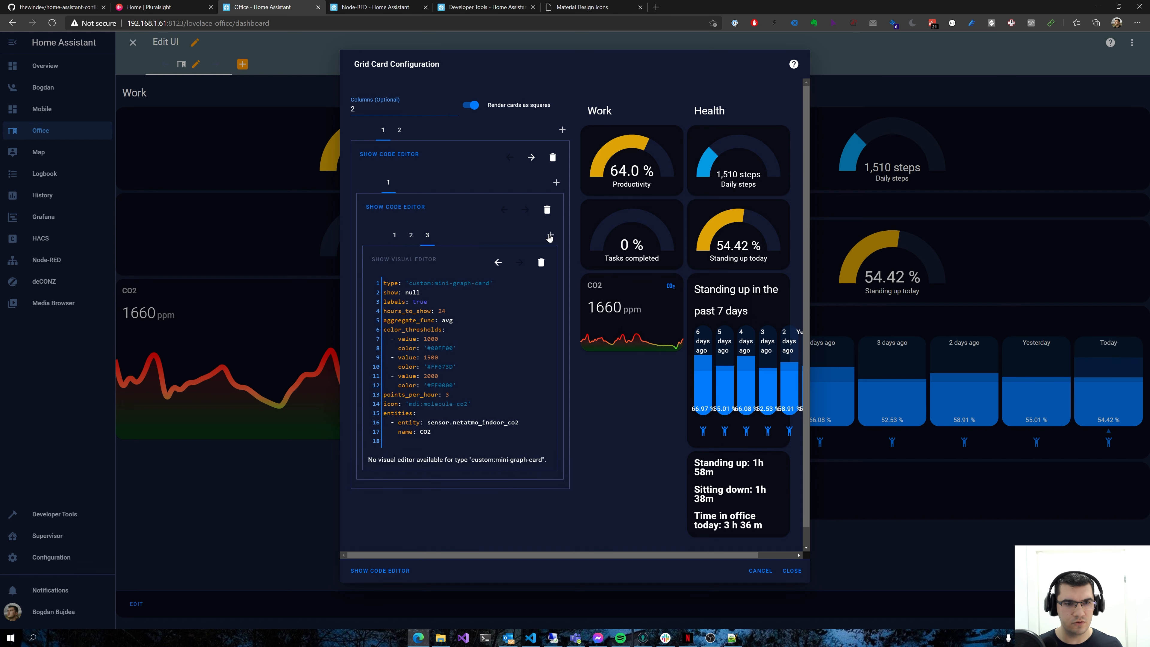
pyautogui.click(550, 235)
pyautogui.click(422, 265)
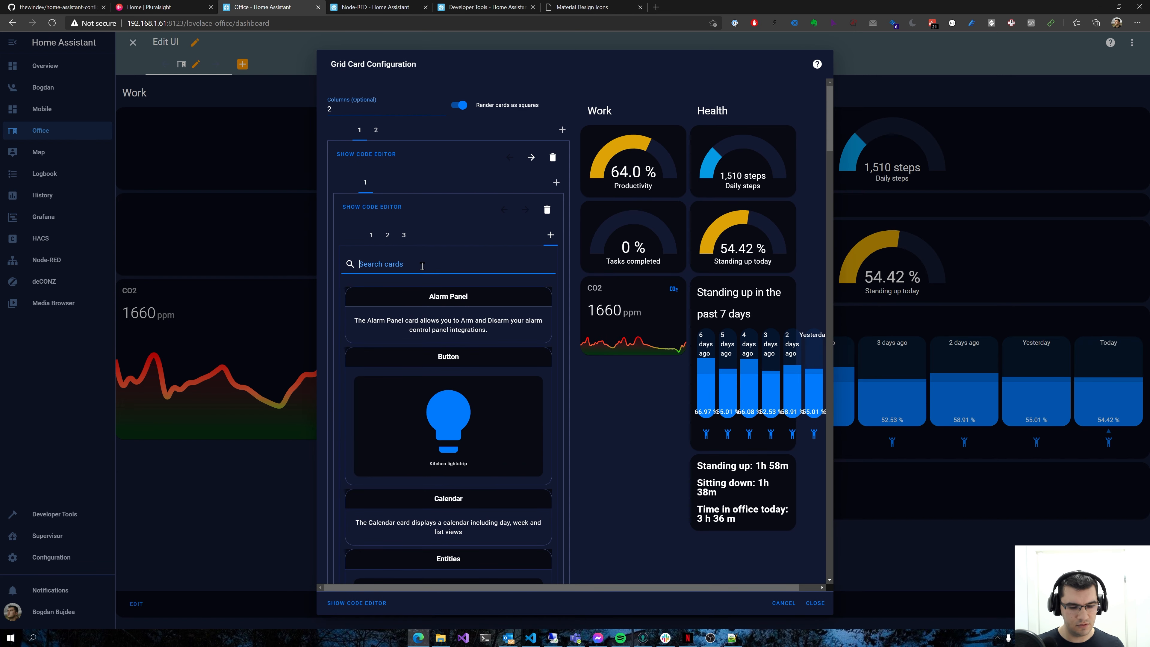
pyautogui.write('gau')
pyautogui.click(427, 340)
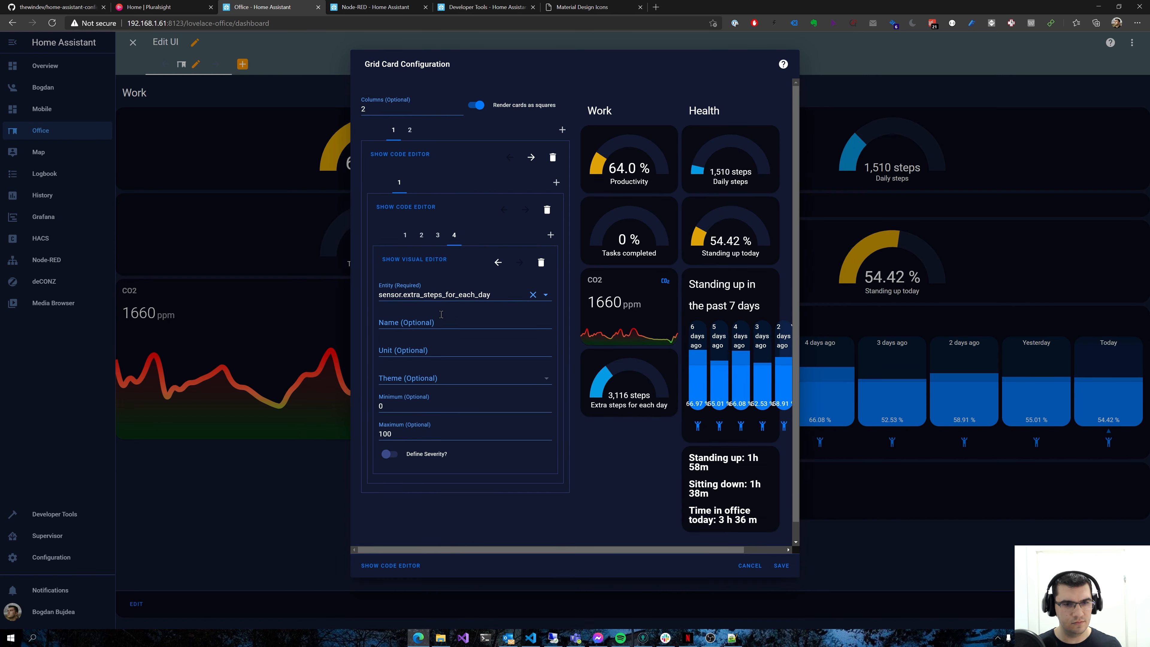
# Set the new gauge's entity to input_number.pluralsight_goal_percent and return to its visual editor
pyautogui.click(433, 297)
pyautogui.write('input_')
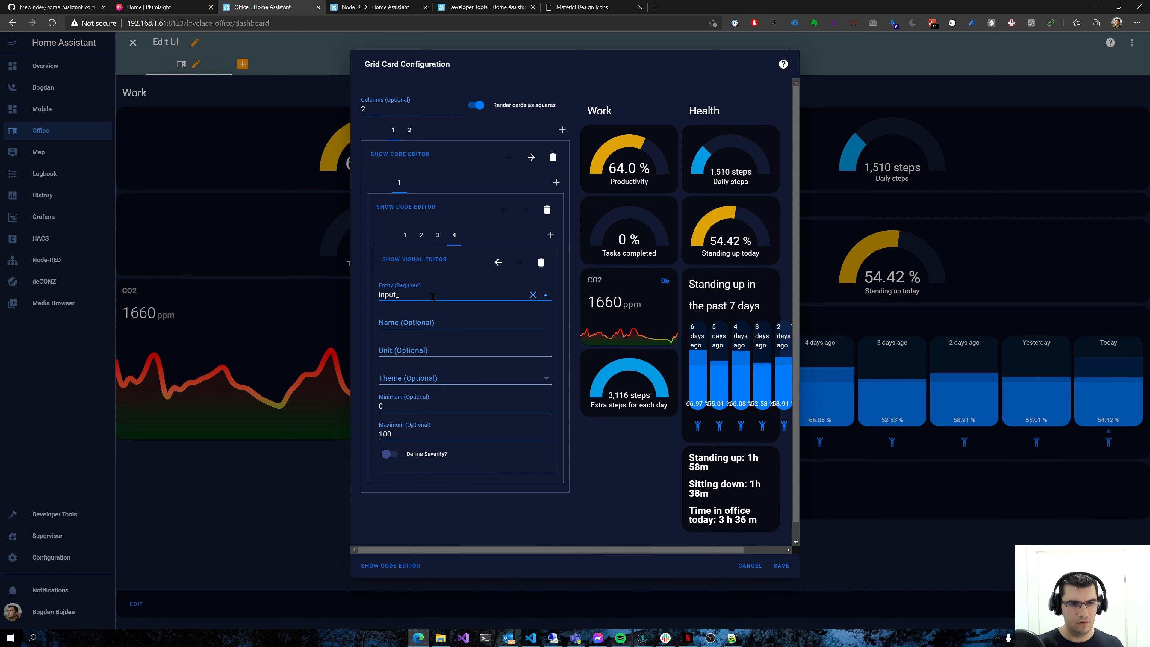
pyautogui.write('number.pluralsight_goal_percent')
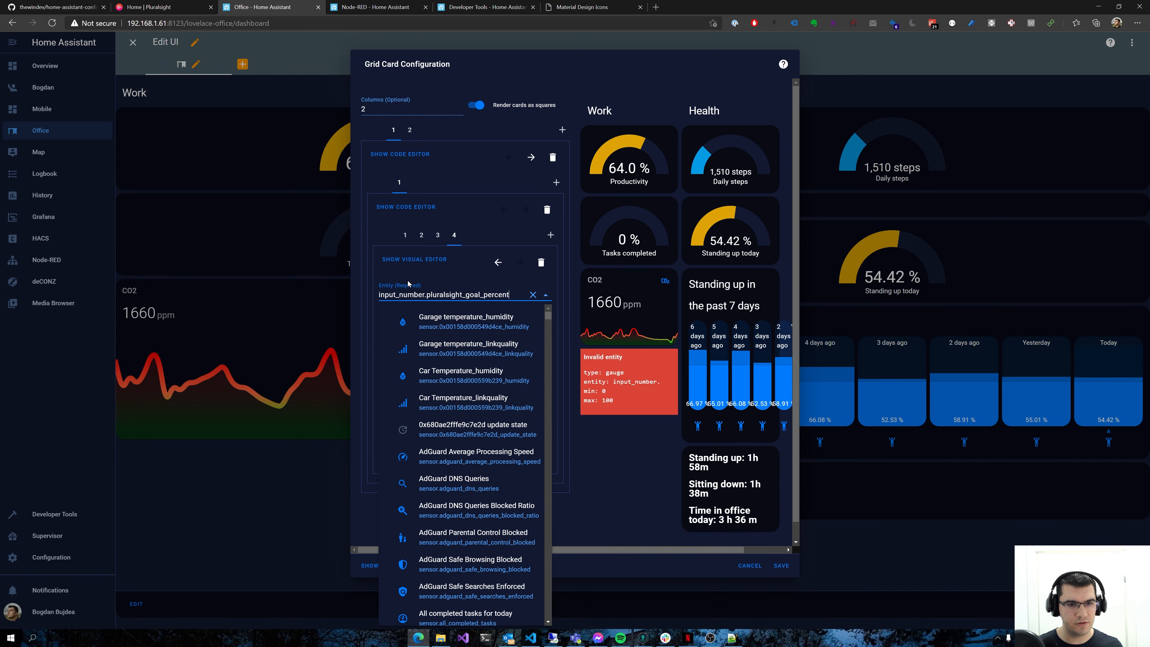
pyautogui.click(421, 260)
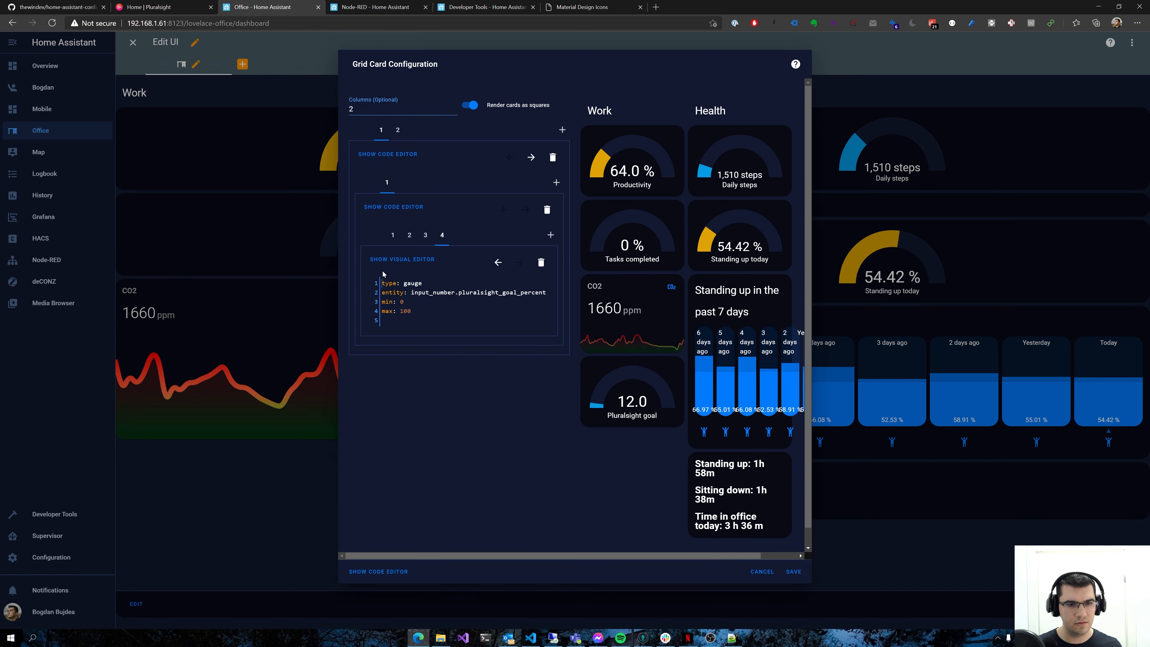
pyautogui.click(422, 261)
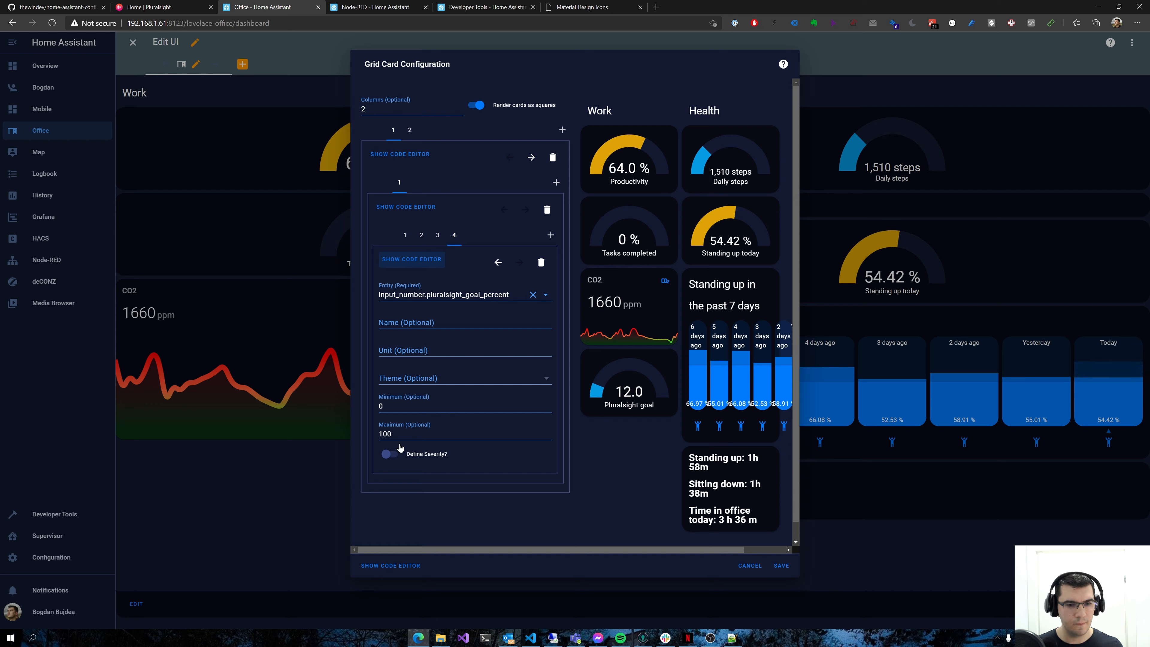
# Define the Pluralsight gauge's severity with green at 50 and yellow at 10, and save the grid card and leave dashboard editing
pyautogui.click(393, 453)
pyautogui.press('Tab')
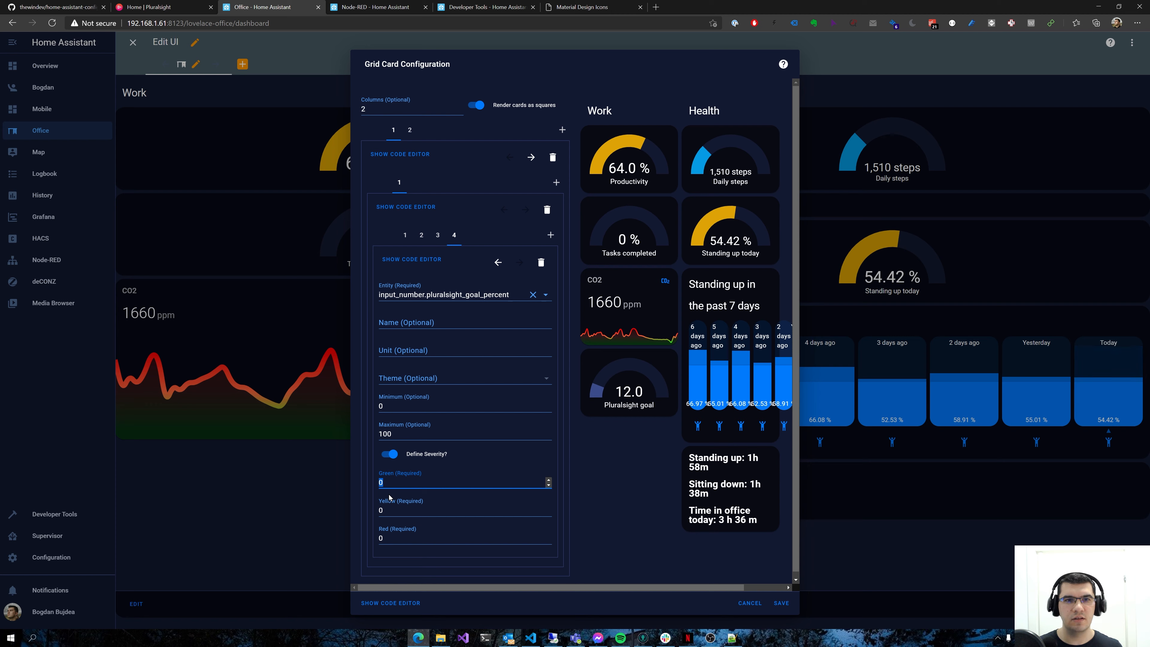
pyautogui.write('50')
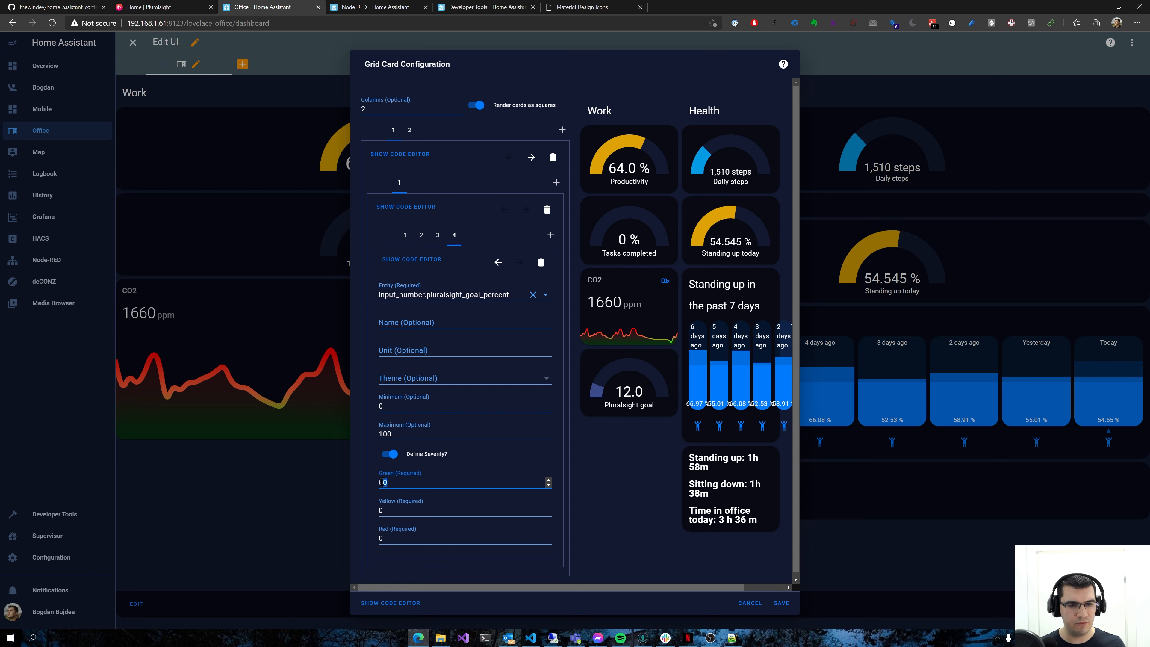
pyautogui.moveTo(401, 483); pyautogui.dragTo(390, 484)
pyautogui.doubleClick(393, 511)
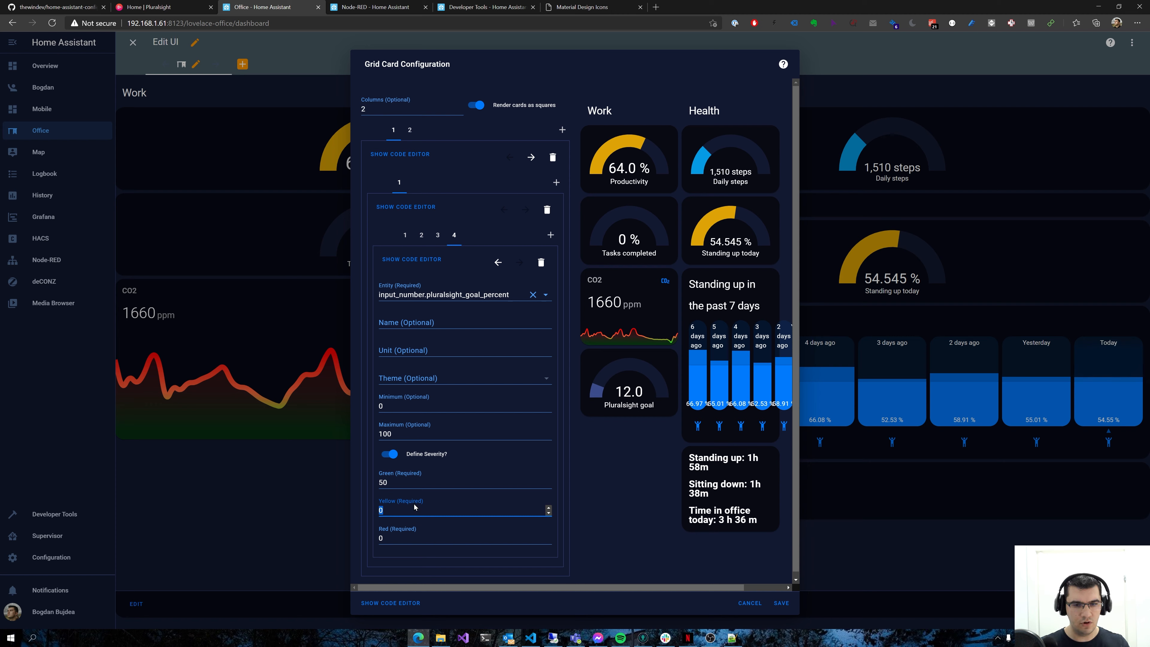
pyautogui.write('10')
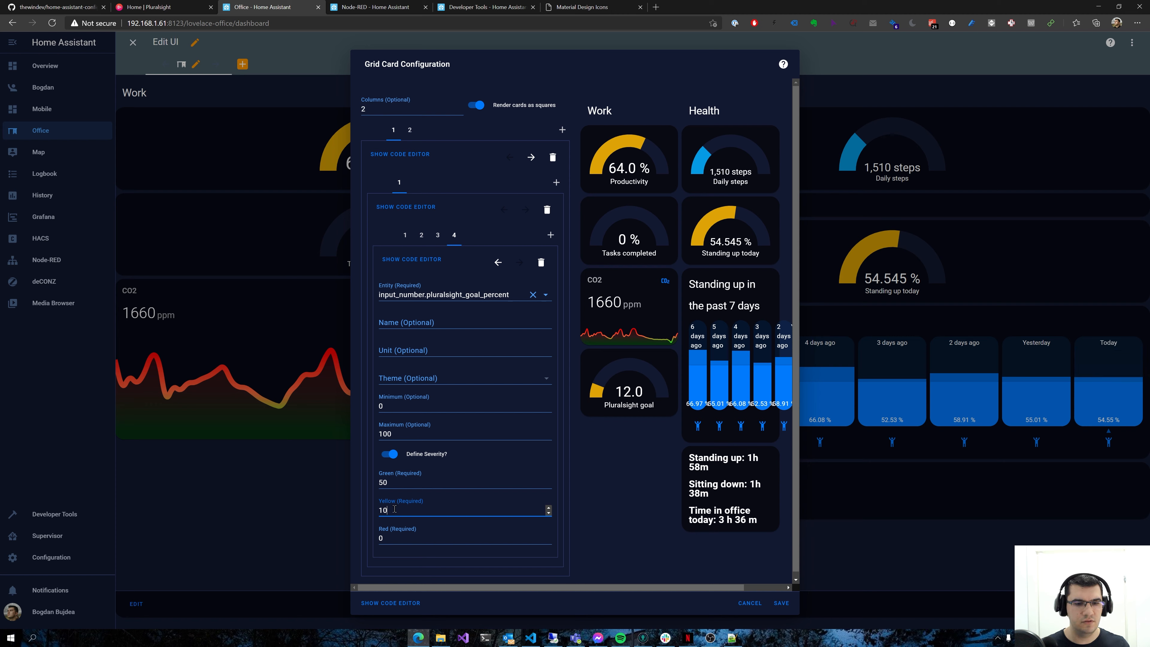
pyautogui.press('BackSpace')
pyautogui.write('5')
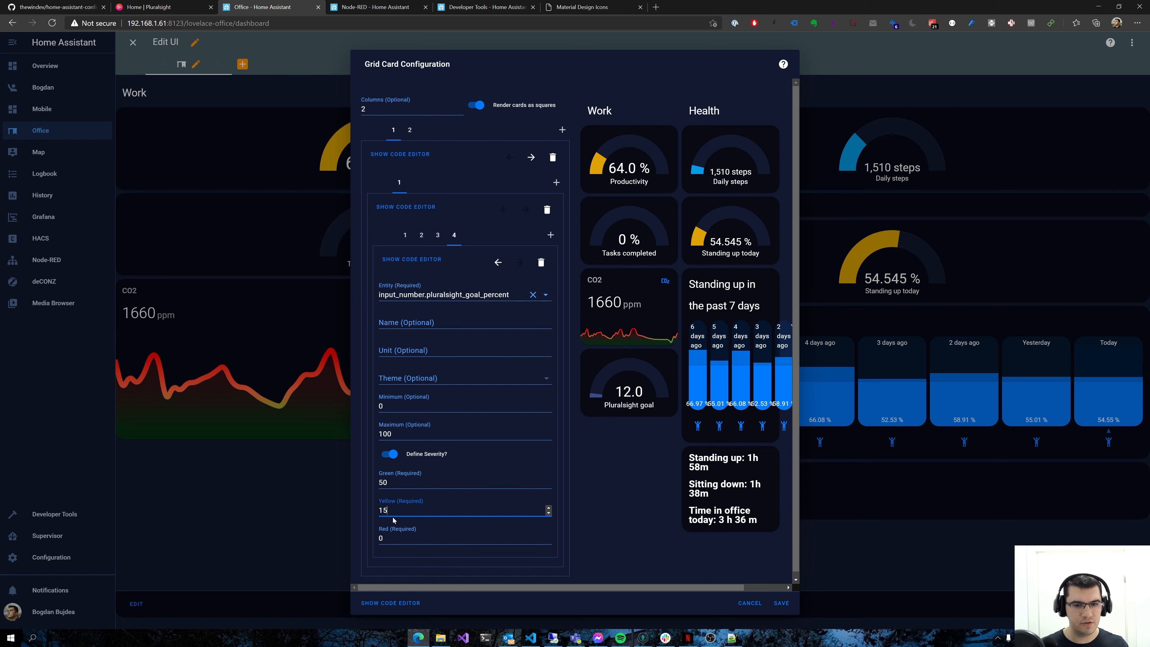
pyautogui.press('BackSpace')
pyautogui.write('0')
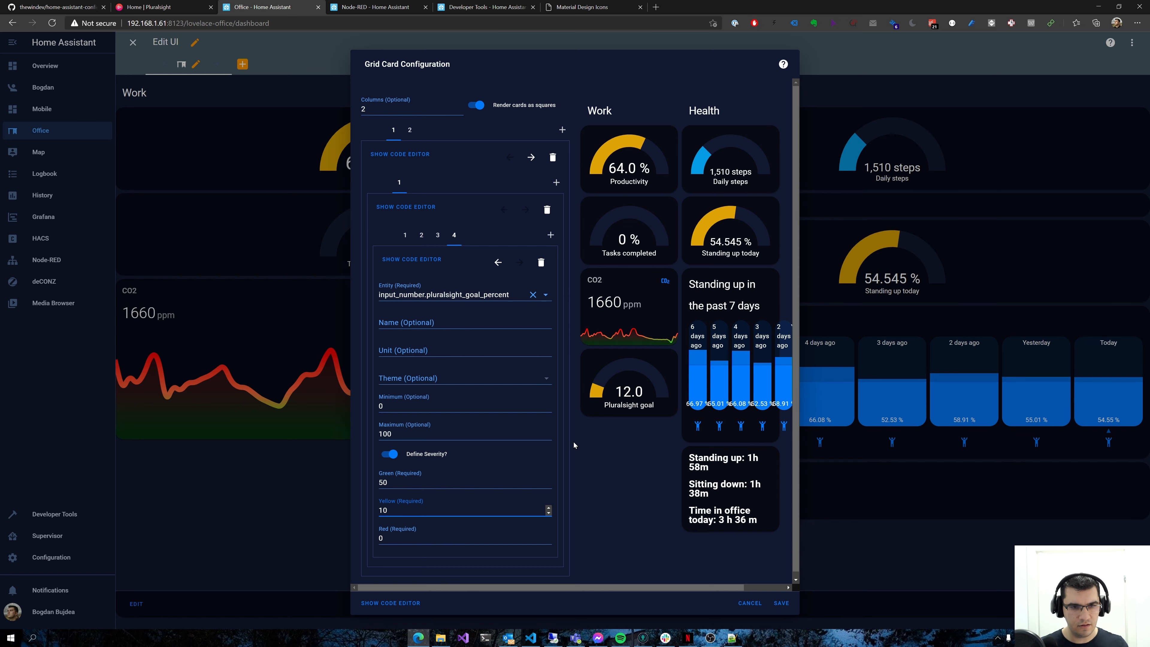
pyautogui.click(781, 603)
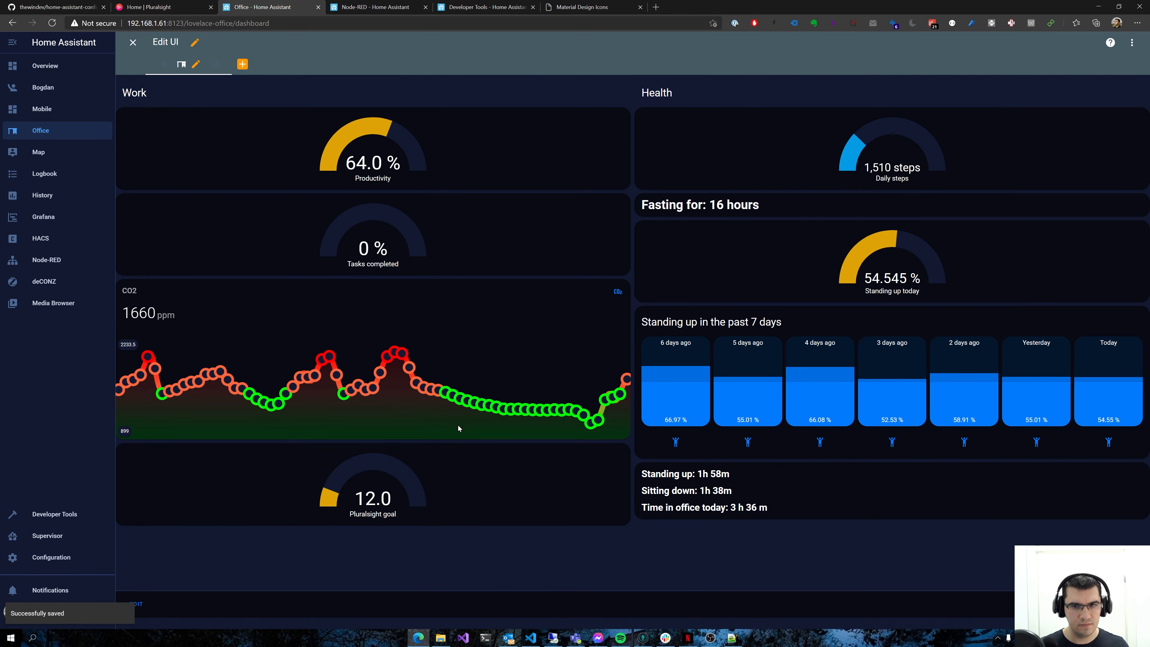
pyautogui.click(133, 42)
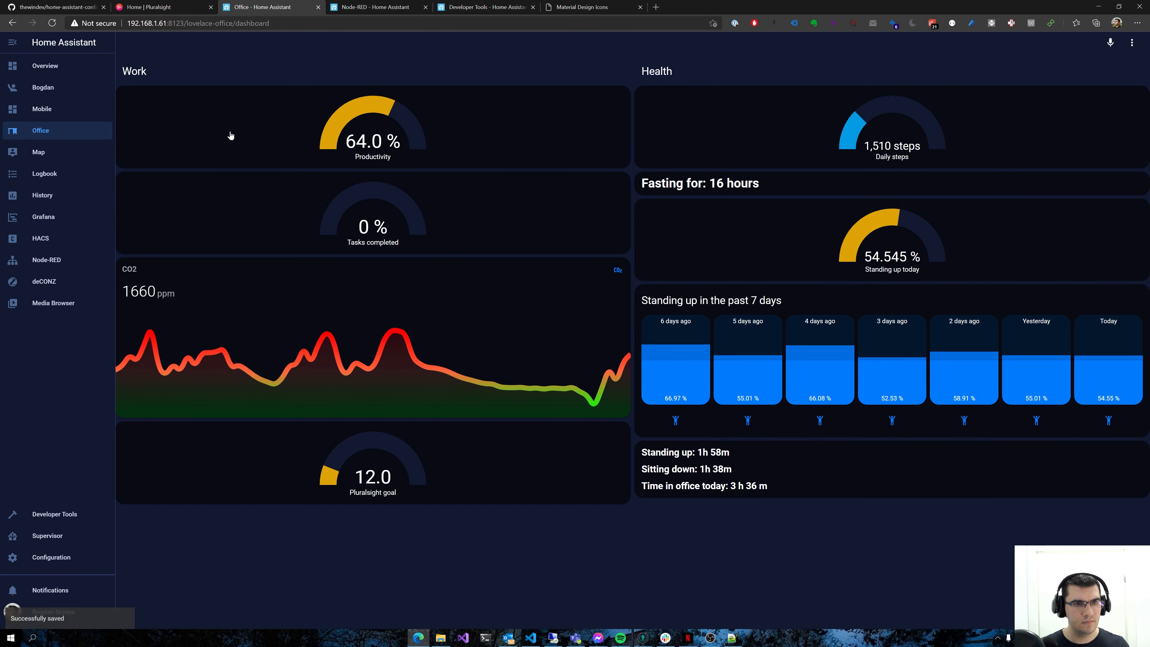
# Detach Developer Tools into its own window with the services page open, placed so the dashboard's Pluralsight gauge stays in view
pyautogui.click(484, 7)
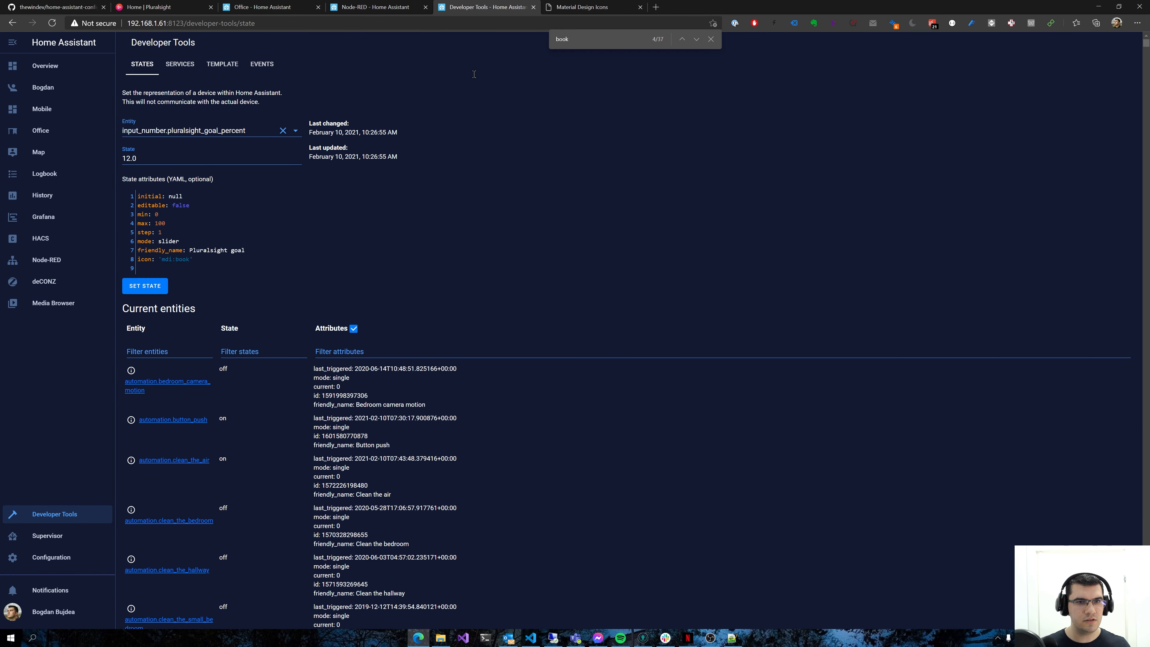
pyautogui.moveTo(484, 7); pyautogui.dragTo(487, 225)
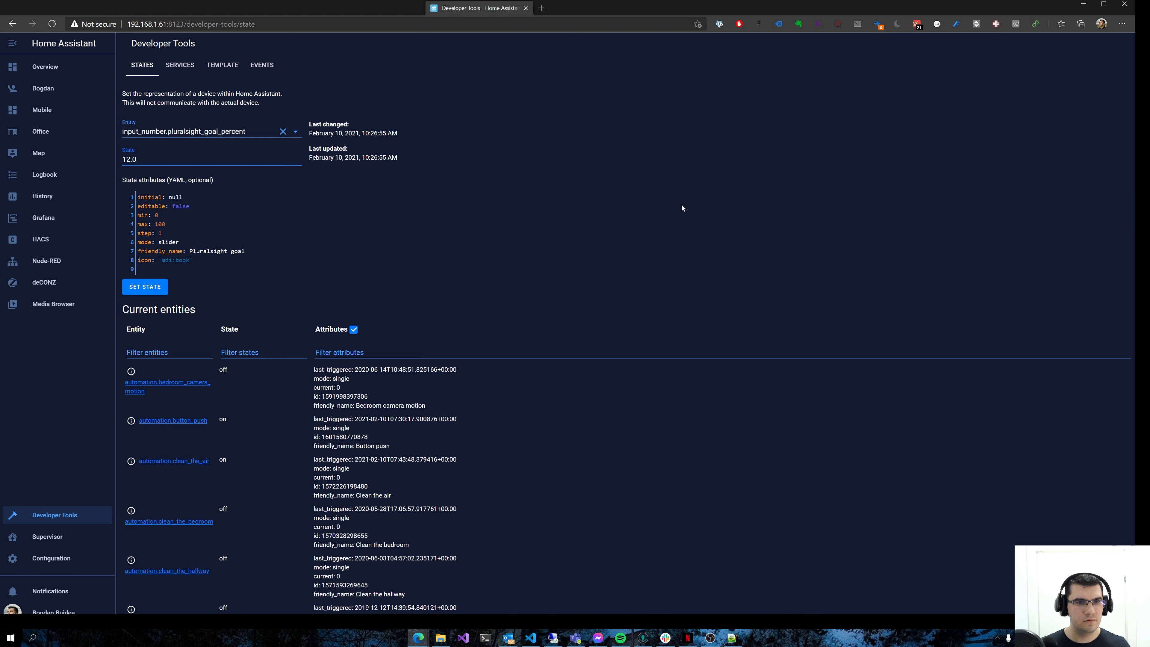
pyautogui.moveTo(591, 10); pyautogui.dragTo(826, 279)
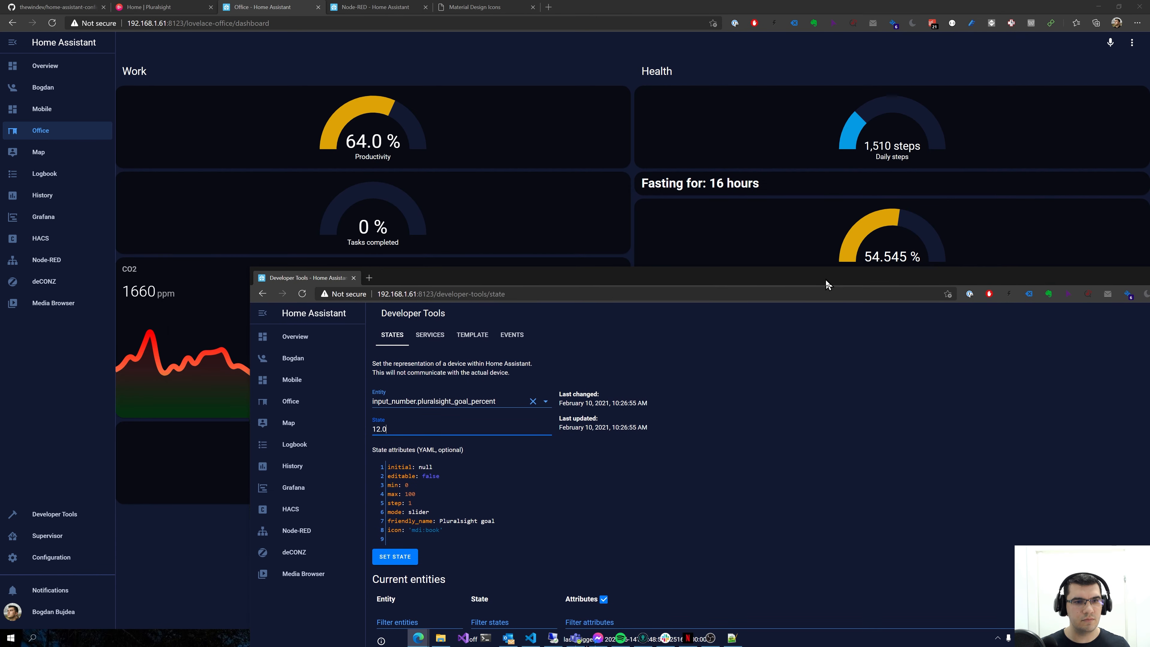
pyautogui.click(436, 336)
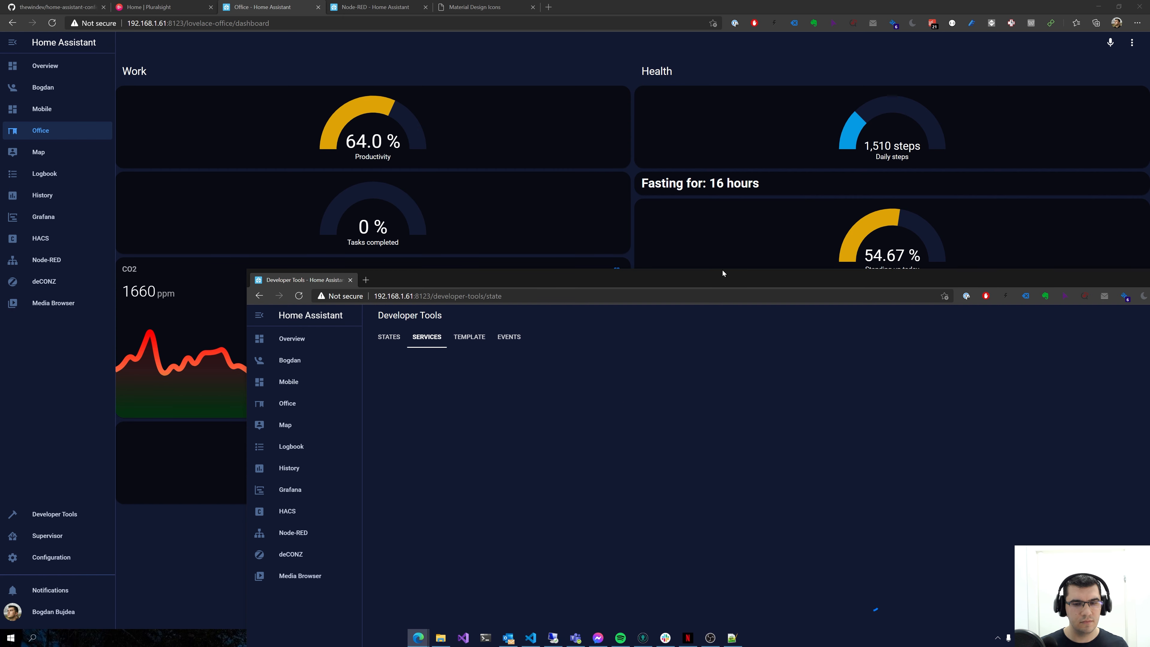
pyautogui.moveTo(684, 274); pyautogui.dragTo(931, 219)
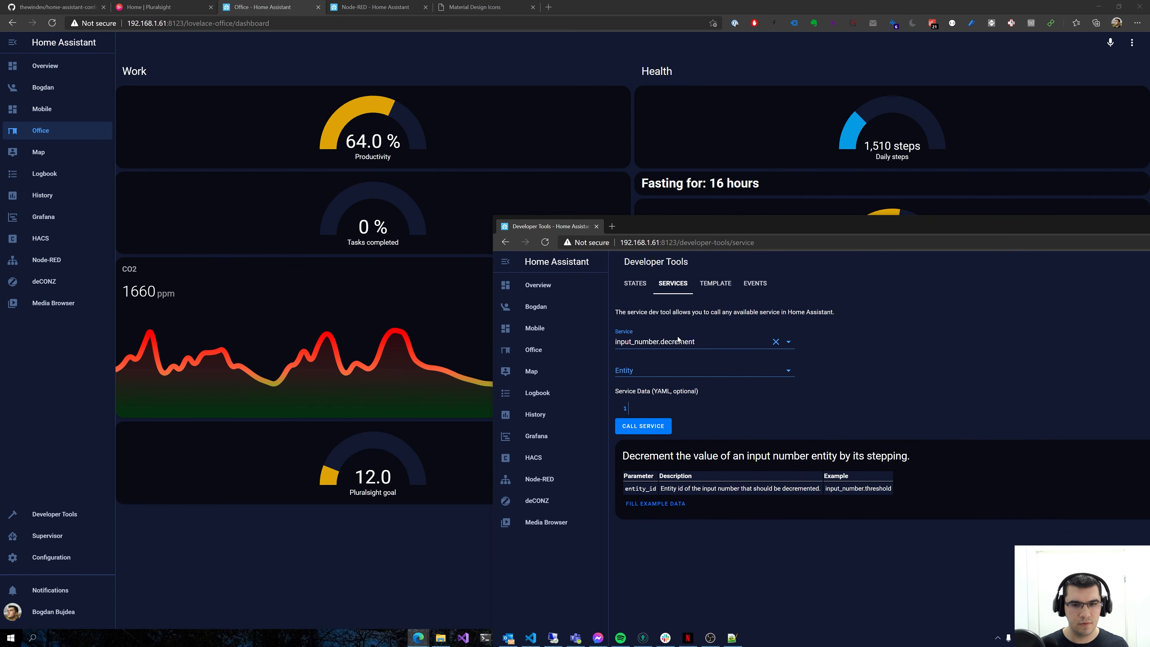
# Call the input_number.decrement service repeatedly on input_number.pluralsight_goal_percent to lower the gauge's value
pyautogui.click(672, 366)
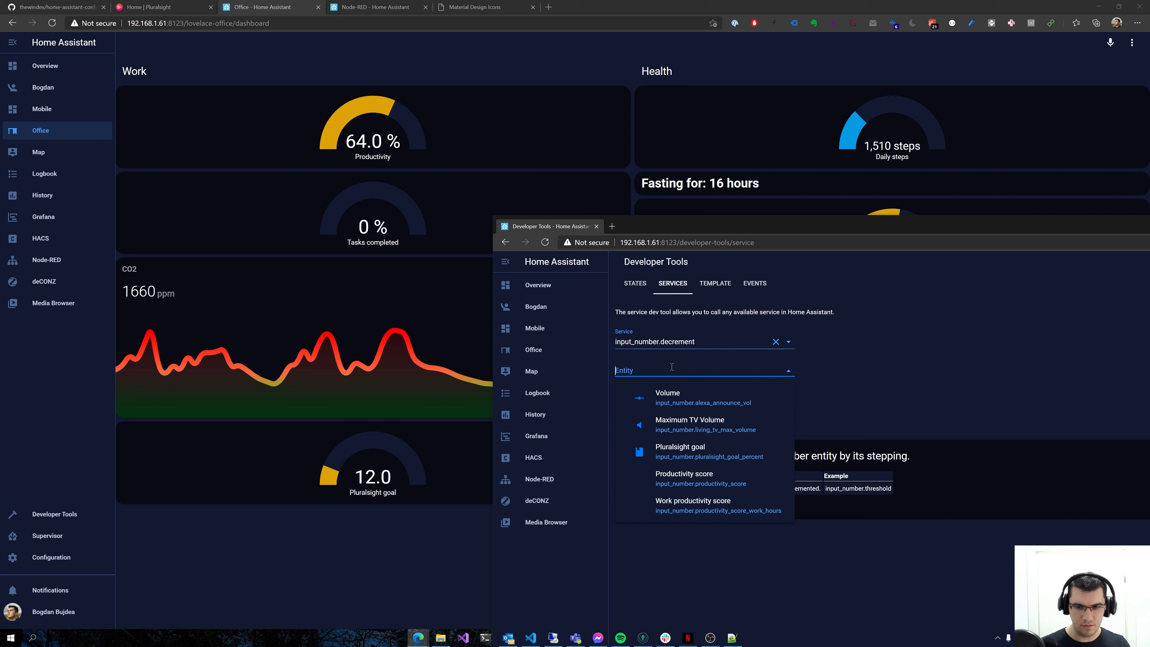
pyautogui.click(677, 450)
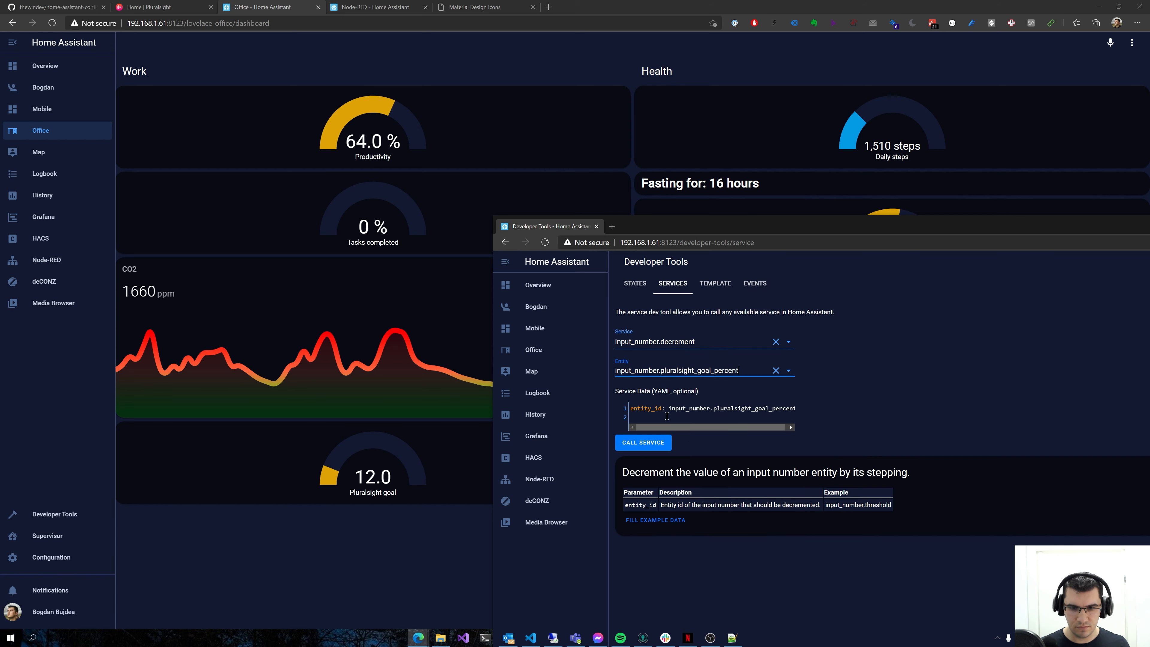
pyautogui.click(657, 445)
pyautogui.click(657, 446)
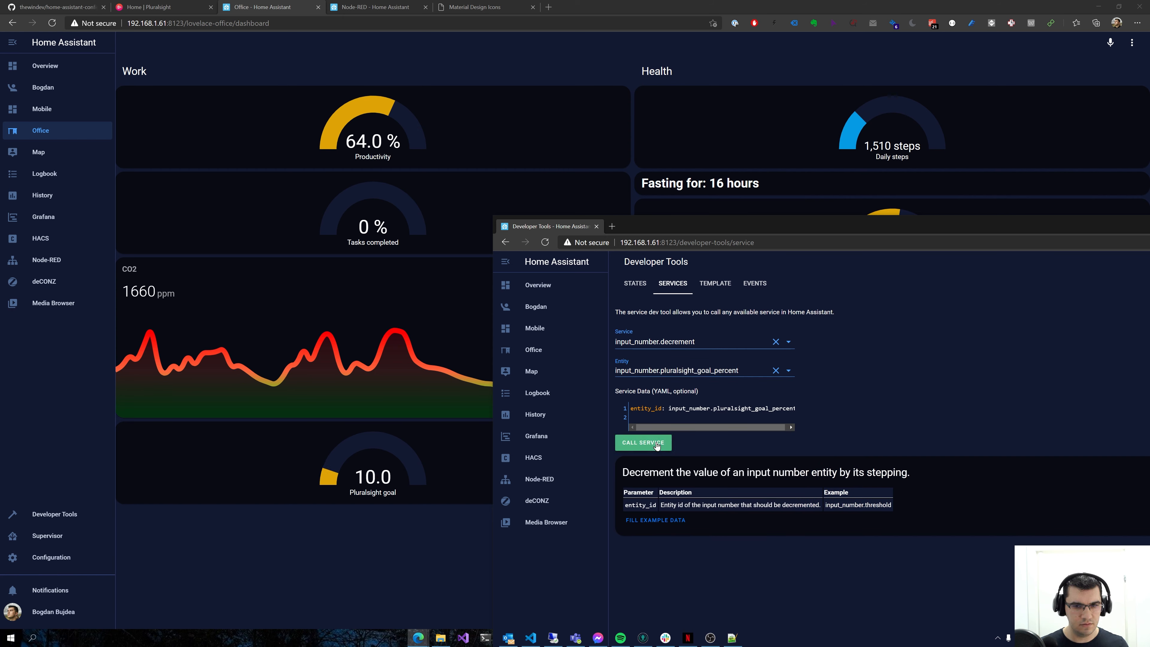
pyautogui.click(656, 445)
pyautogui.click(657, 446)
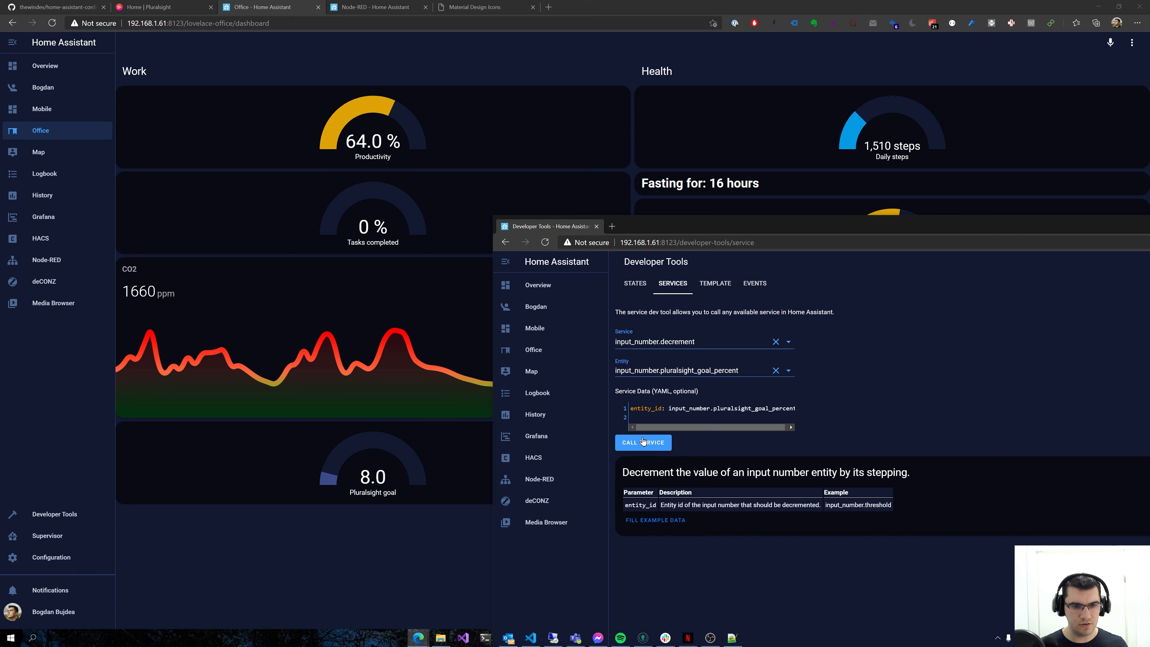
pyautogui.click(643, 443)
# Trigger the Pluralsight flow manually in Node-RED and check the Pluralsight goal gauge on the Office dashboard
pyautogui.click(376, 6)
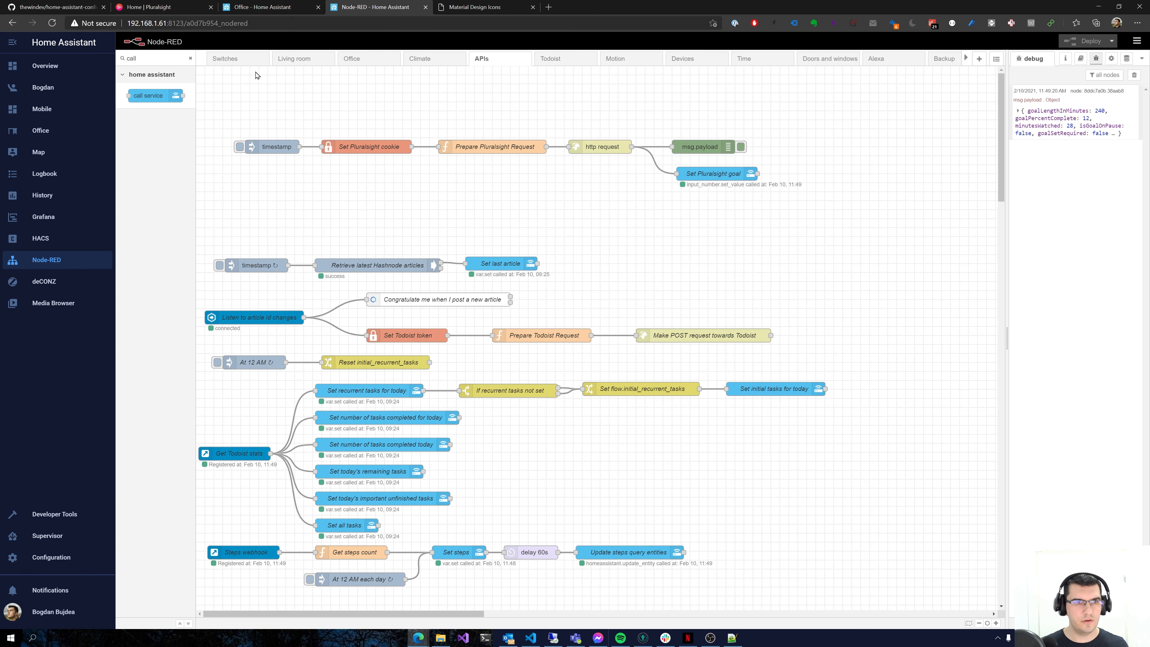
pyautogui.click(240, 147)
pyautogui.click(278, 5)
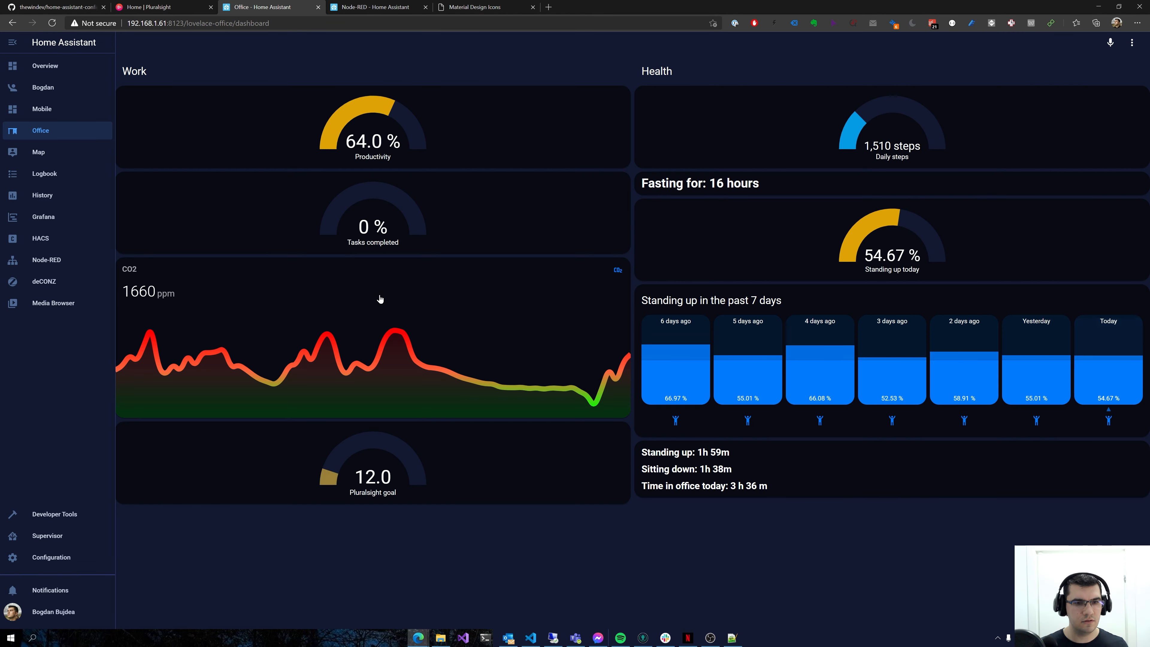